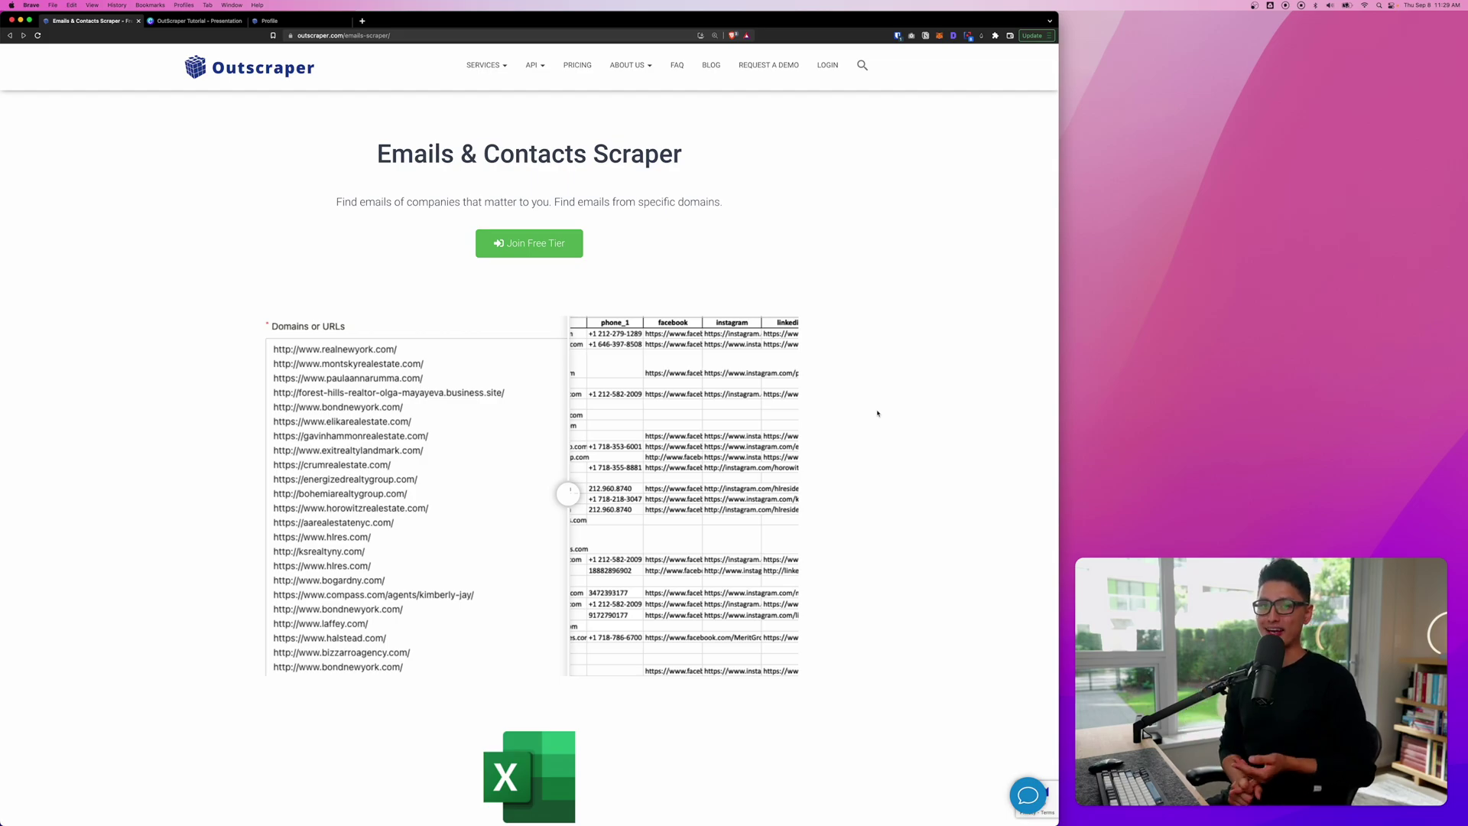
Step: Review the Pricing Plans tiers: Free Tier's 500-domain limit, Medium Tier, and Business Tier's $0.001 price
{"action": "scroll", "coordinate": [878, 414], "scroll_direction": "down", "scroll_amount": 15}
{"action": "left_click_drag", "start_coordinate": [420, 207], "coordinate": [719, 195]}
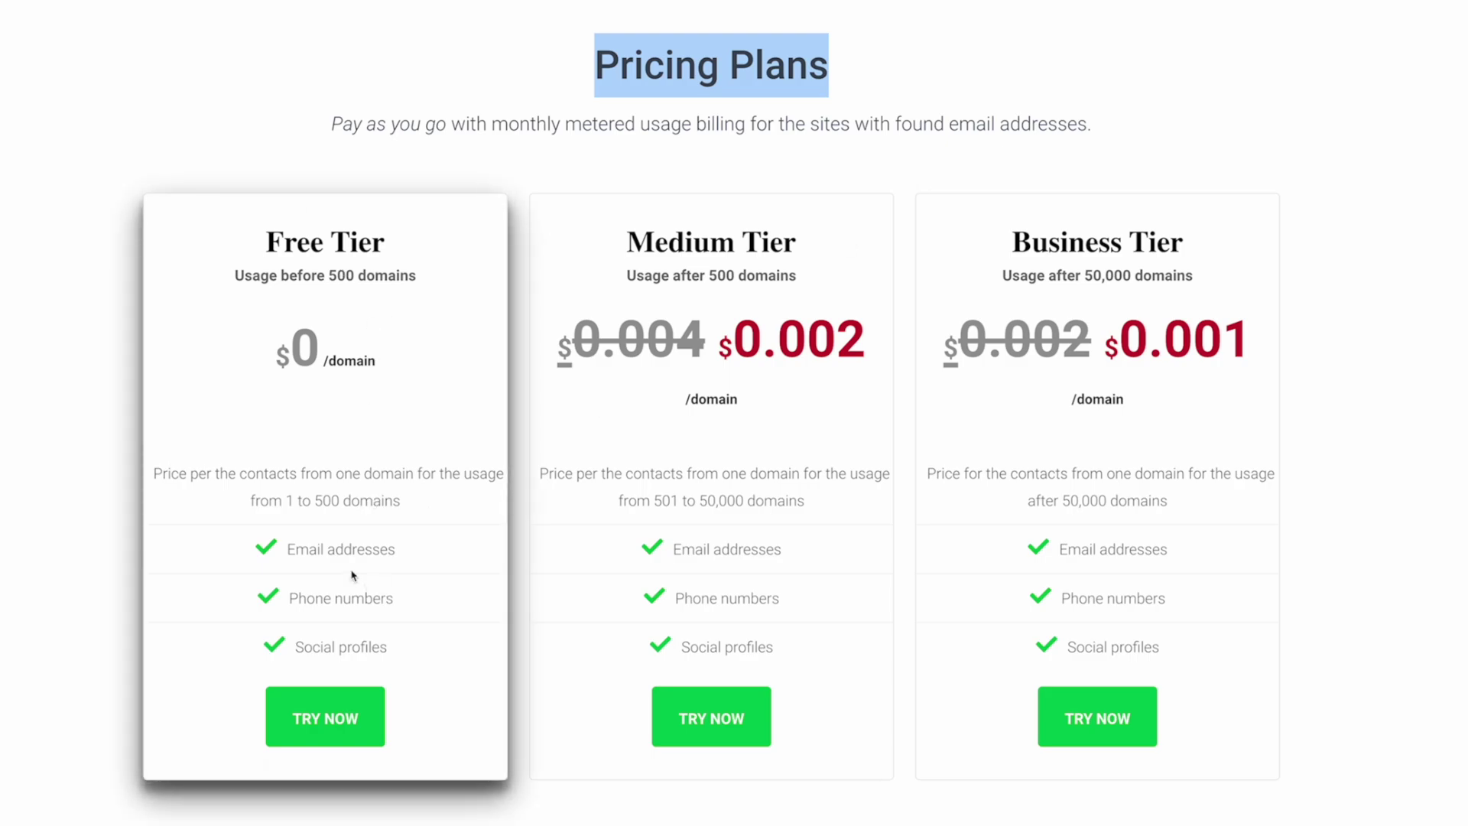
{"action": "left_click_drag", "start_coordinate": [315, 499], "coordinate": [433, 516]}
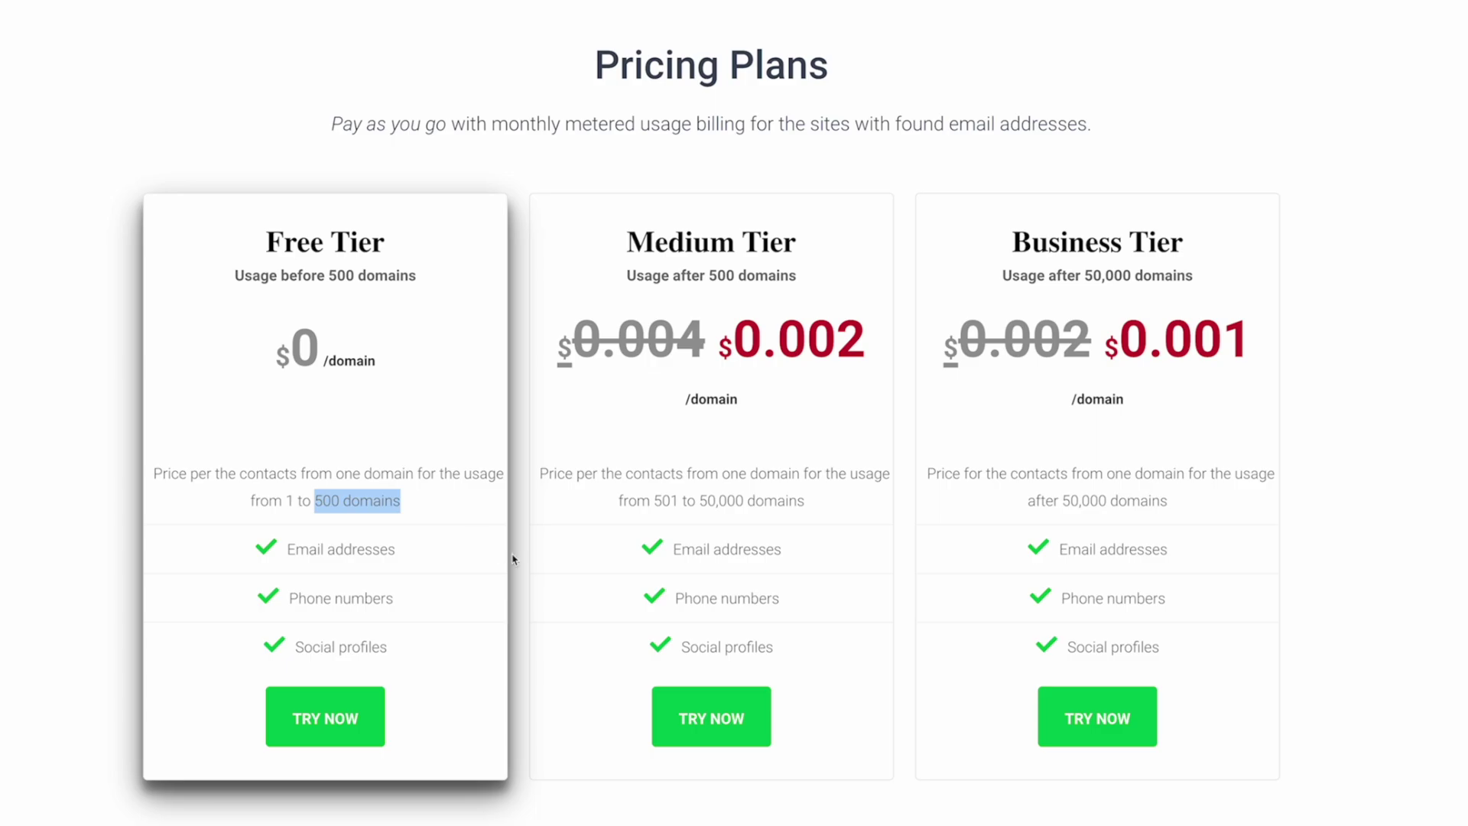
{"action": "triple_click", "coordinate": [651, 251]}
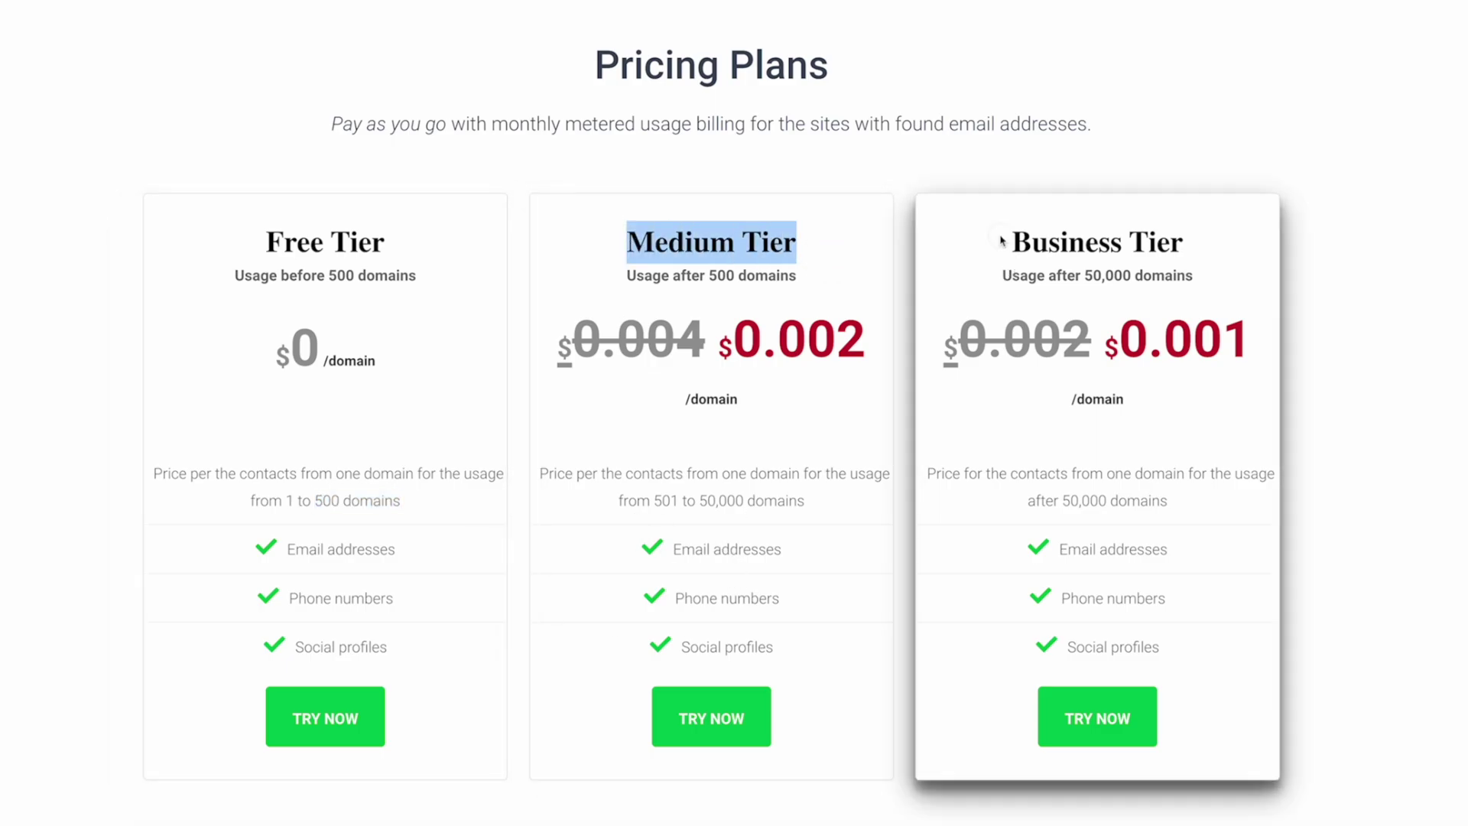
{"action": "triple_click", "coordinate": [1177, 243]}
{"action": "left_click_drag", "start_coordinate": [1101, 344], "coordinate": [1255, 312]}
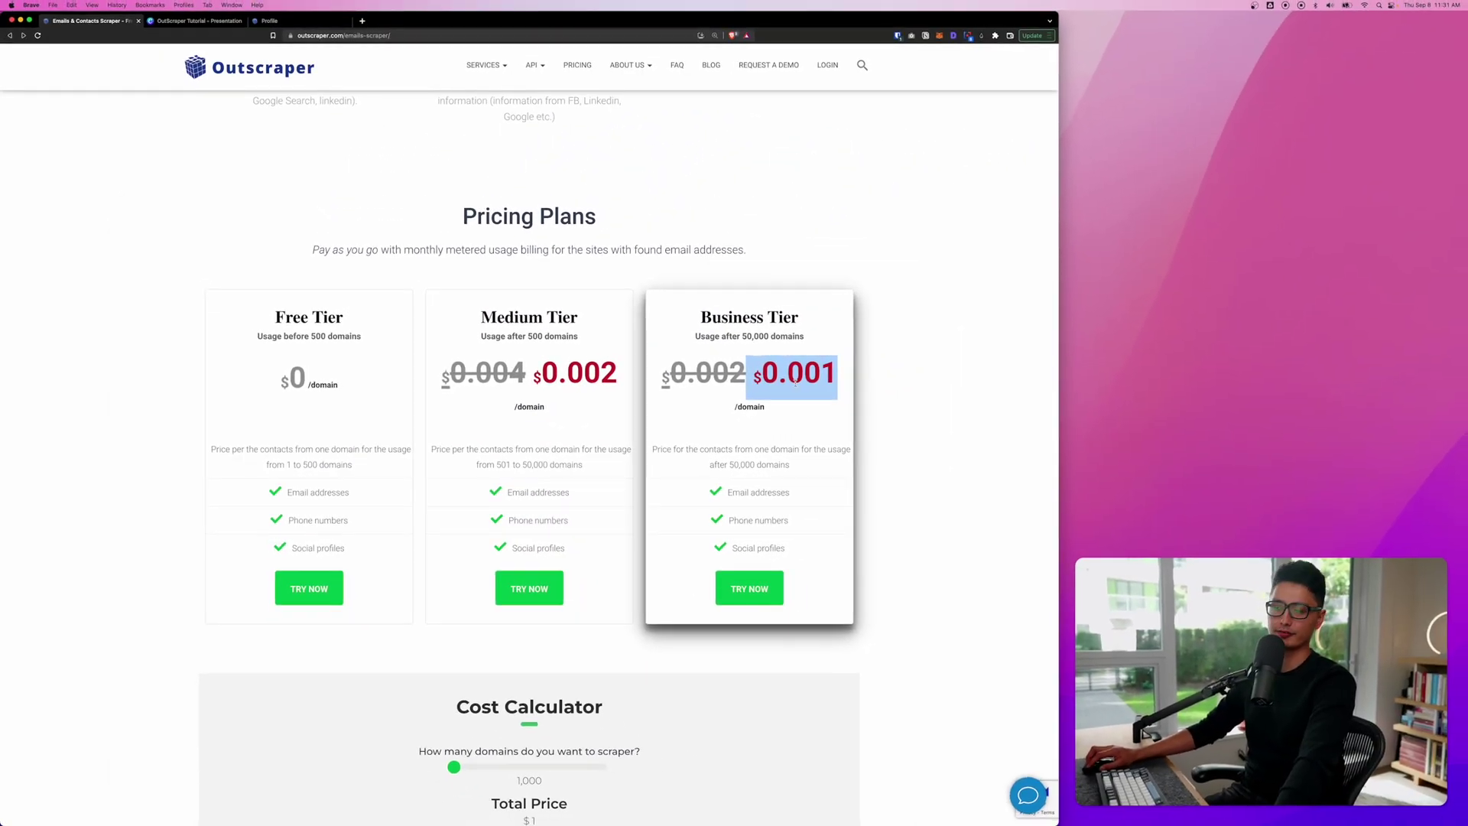
{"action": "left_click", "coordinate": [628, 370]}
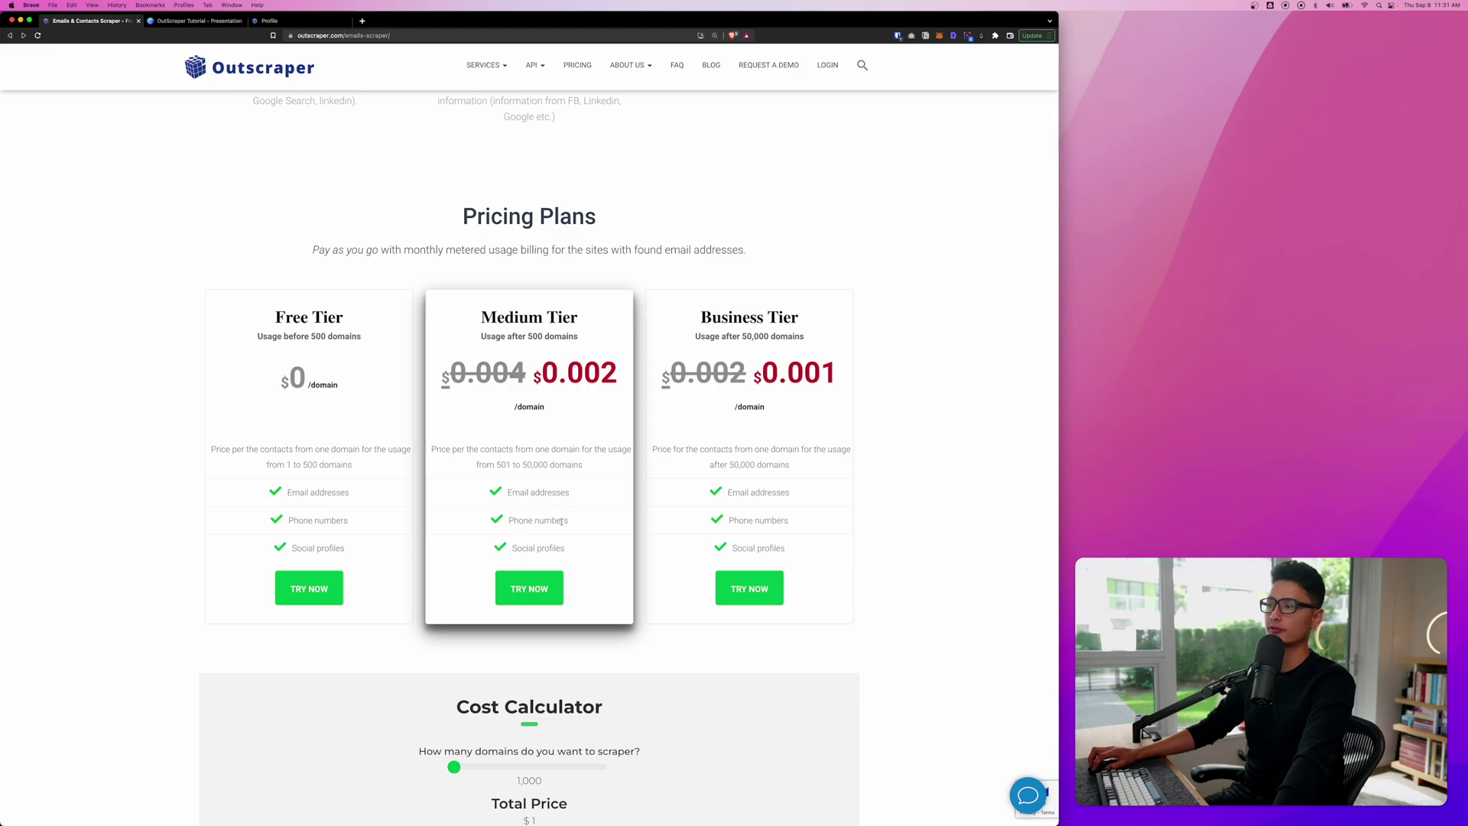
Step: Adjust the Cost Calculator slider and note that 1,000 domains cost $1 total
{"action": "scroll", "coordinate": [556, 505], "scroll_direction": "down", "scroll_amount": 6}
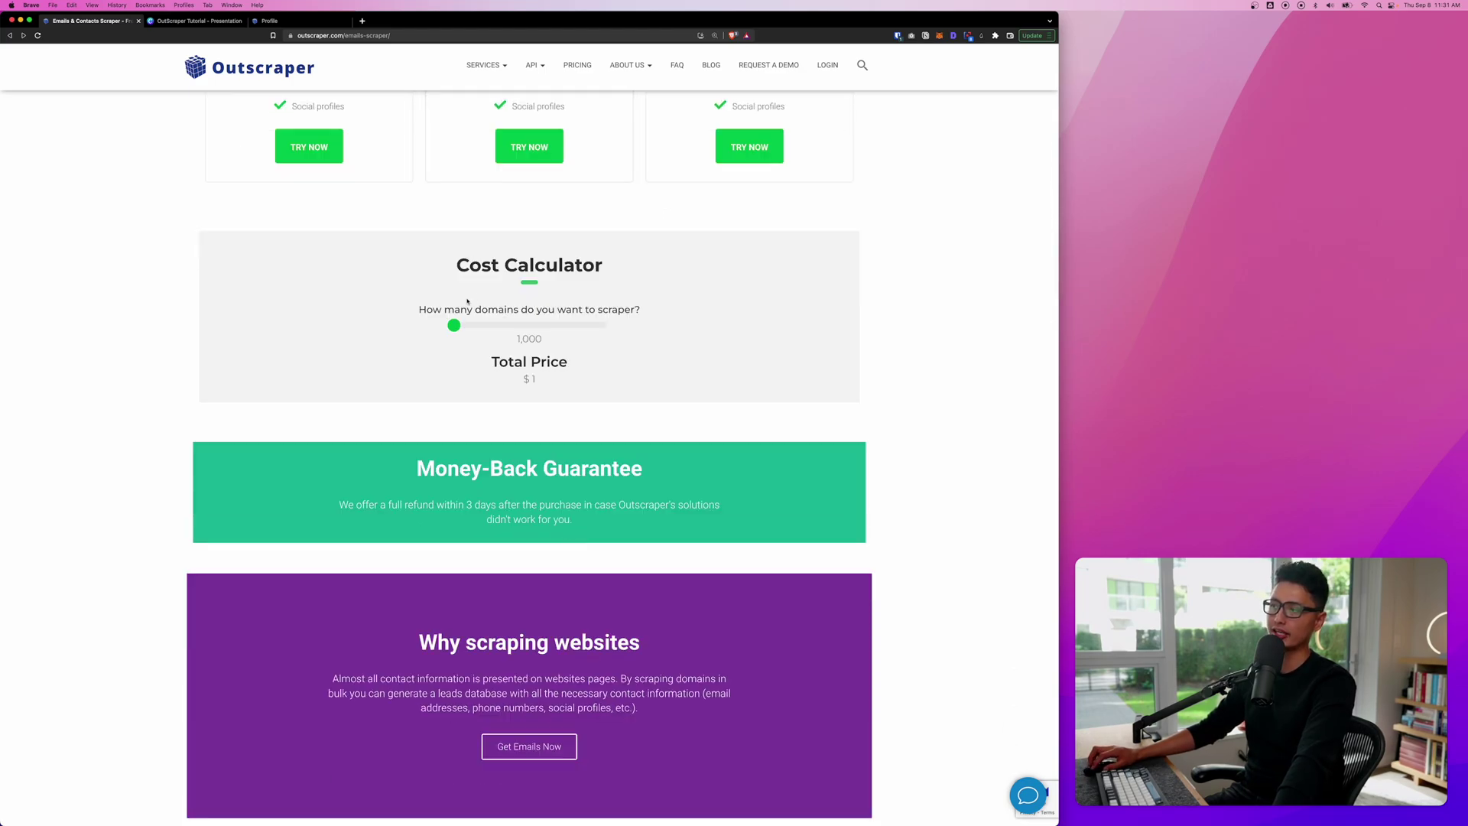
{"action": "left_click_drag", "start_coordinate": [455, 325], "coordinate": [425, 326]}
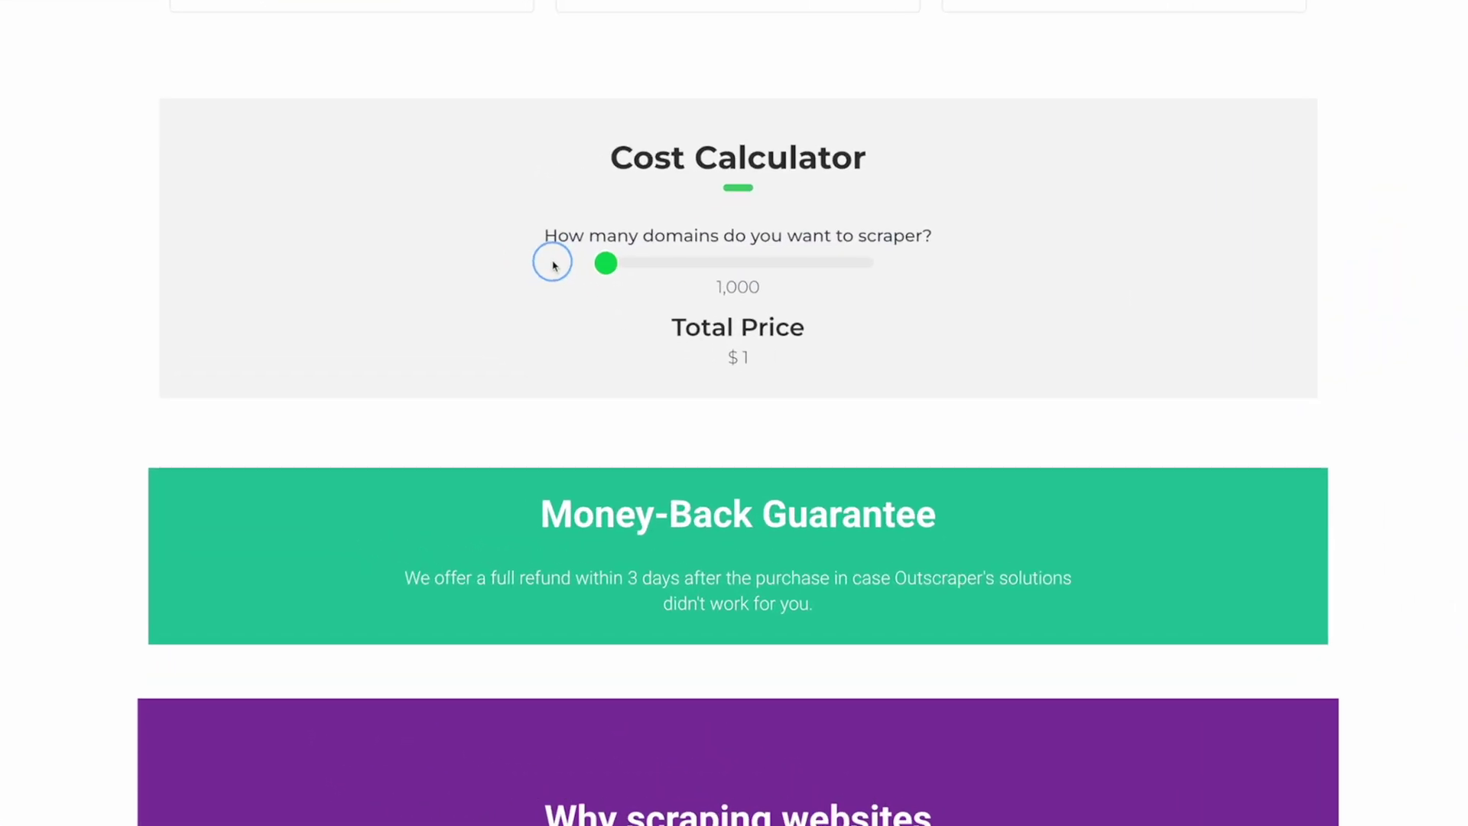
{"action": "mouse_move", "coordinate": [553, 265]}
{"action": "left_mouse_down"}
{"action": "mouse_move", "coordinate": [937, 285]}
{"action": "mouse_move", "coordinate": [540, 272]}
{"action": "left_mouse_up"}
{"action": "left_click_drag", "start_coordinate": [695, 288], "coordinate": [884, 285]}
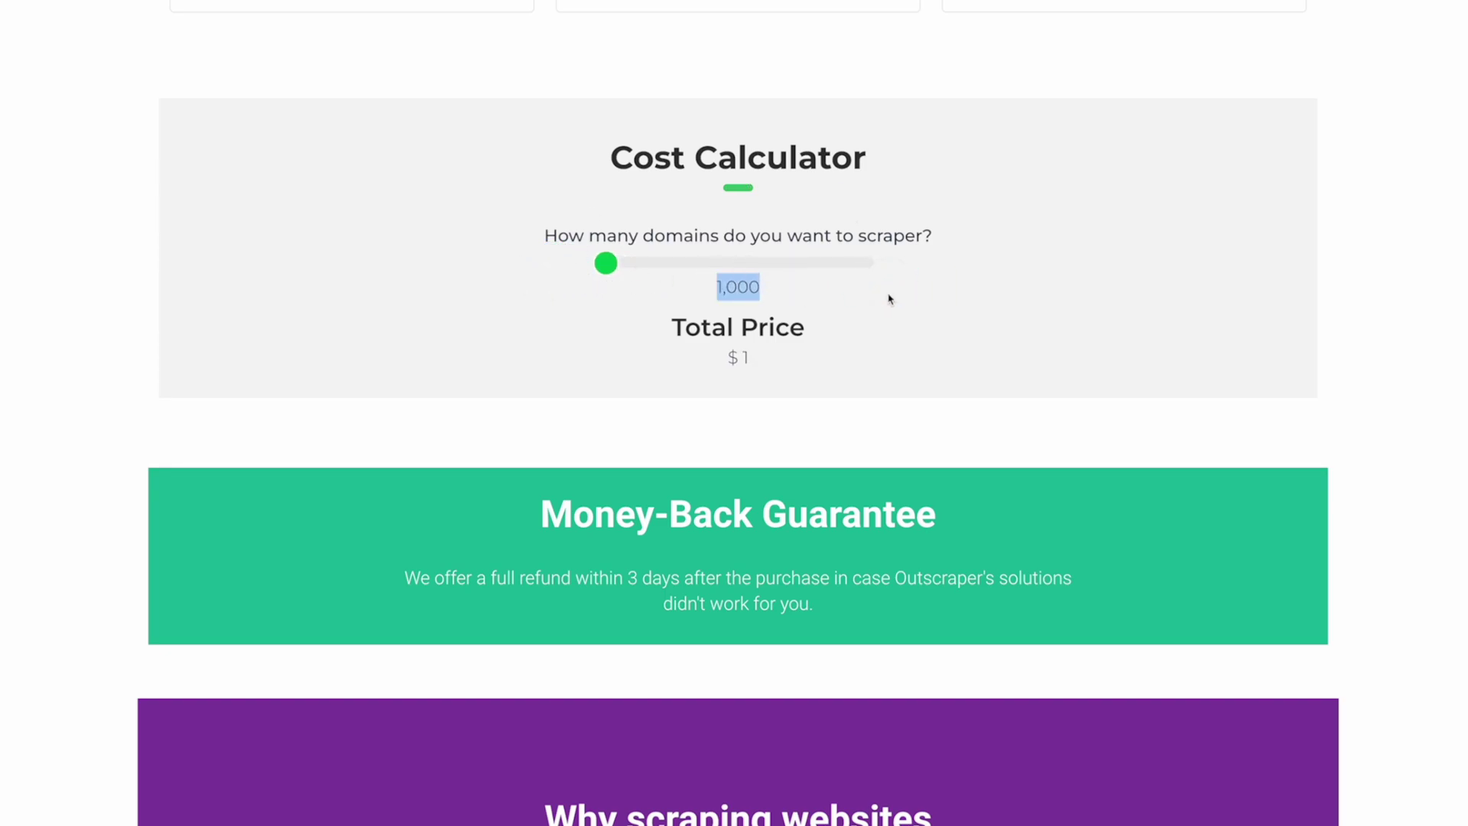
{"action": "double_click", "coordinate": [804, 360]}
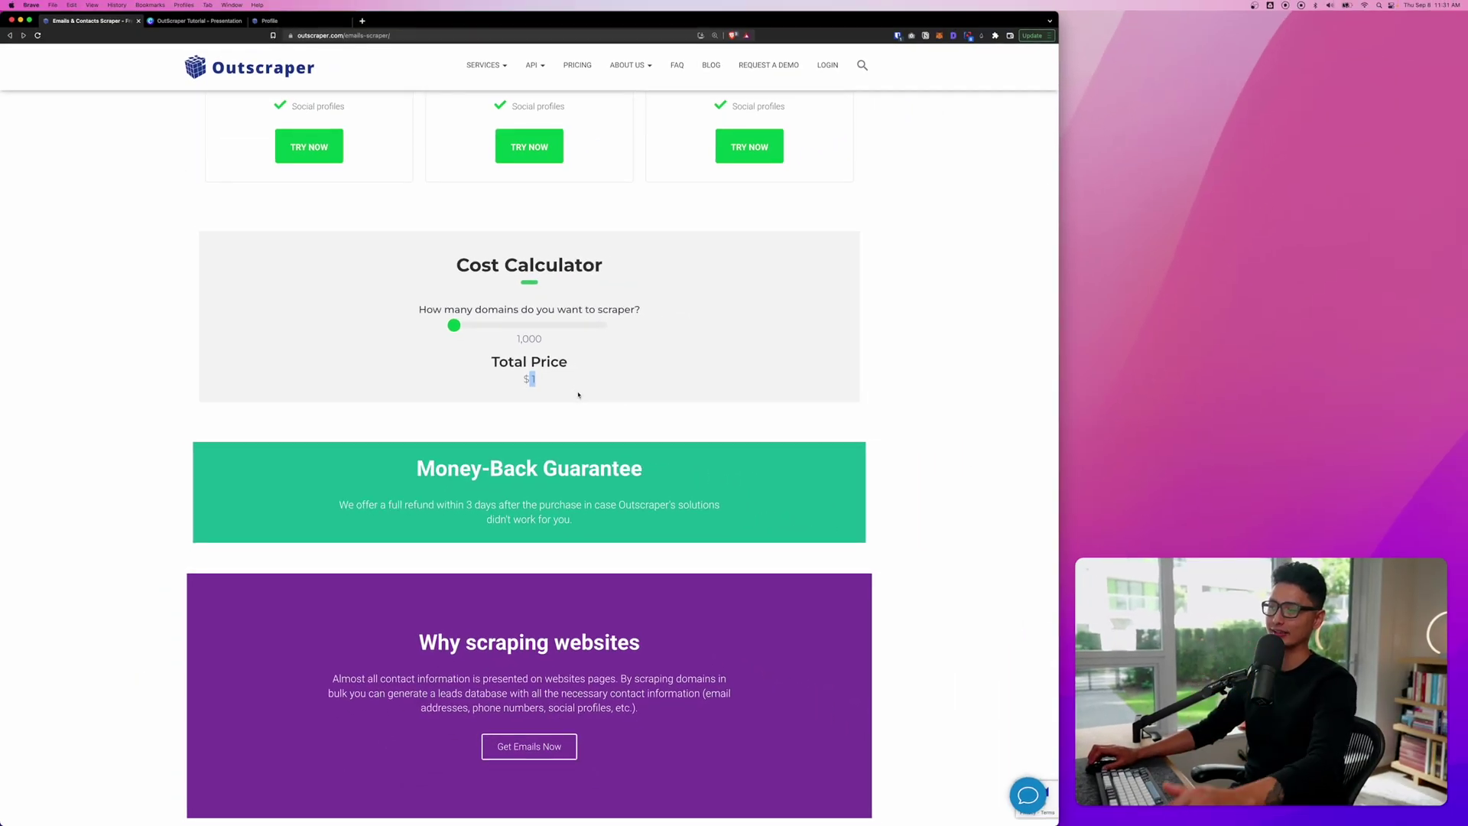
Step: Scroll to the Money-Back Guarantee section and highlight its heading
{"action": "scroll", "coordinate": [577, 390], "scroll_direction": "down", "scroll_amount": 3}
{"action": "triple_click", "coordinate": [627, 340]}
{"action": "left_click", "coordinate": [754, 351]}
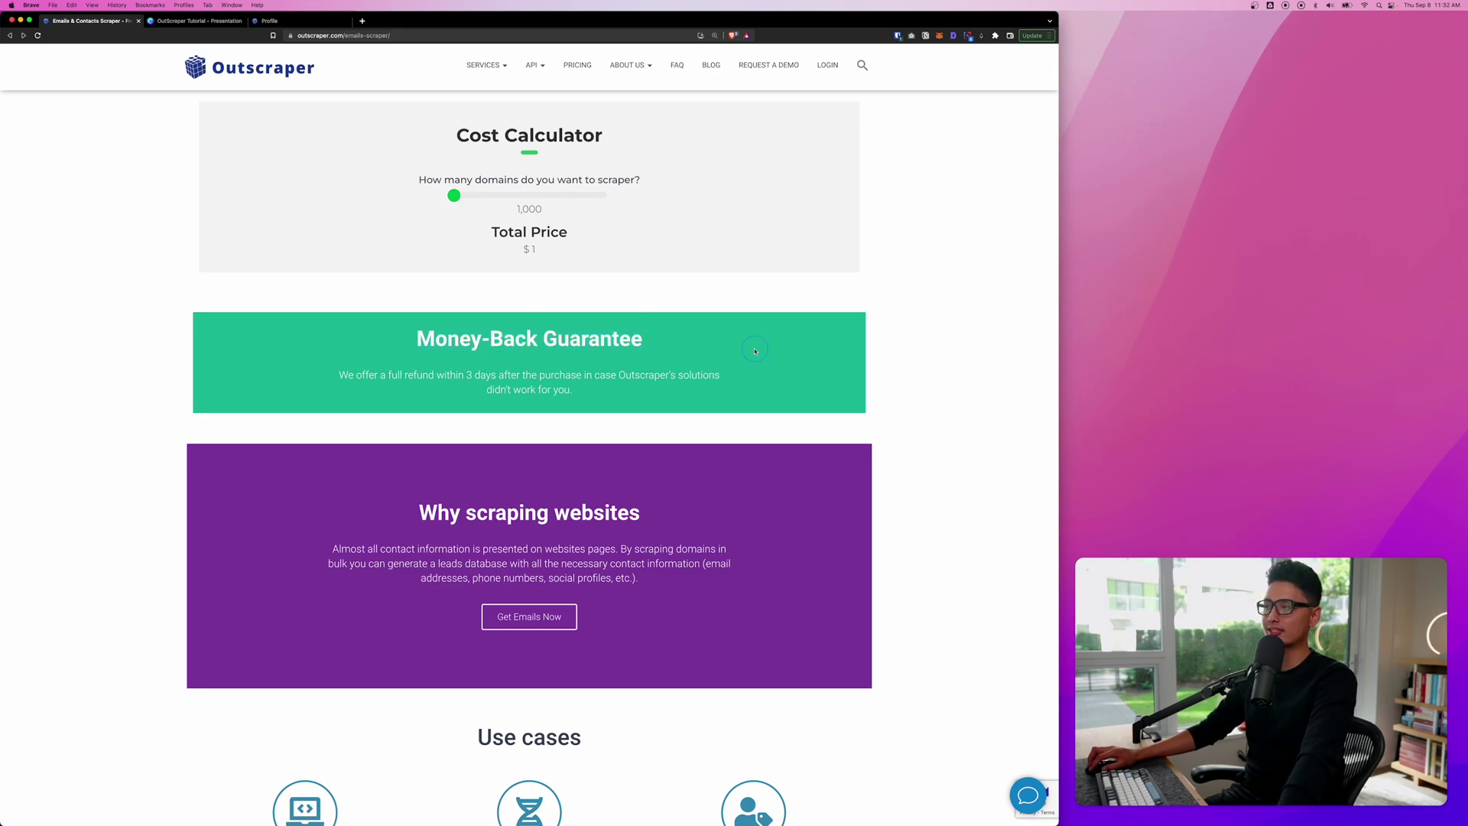
{"action": "left_click_drag", "start_coordinate": [751, 352], "coordinate": [308, 337]}
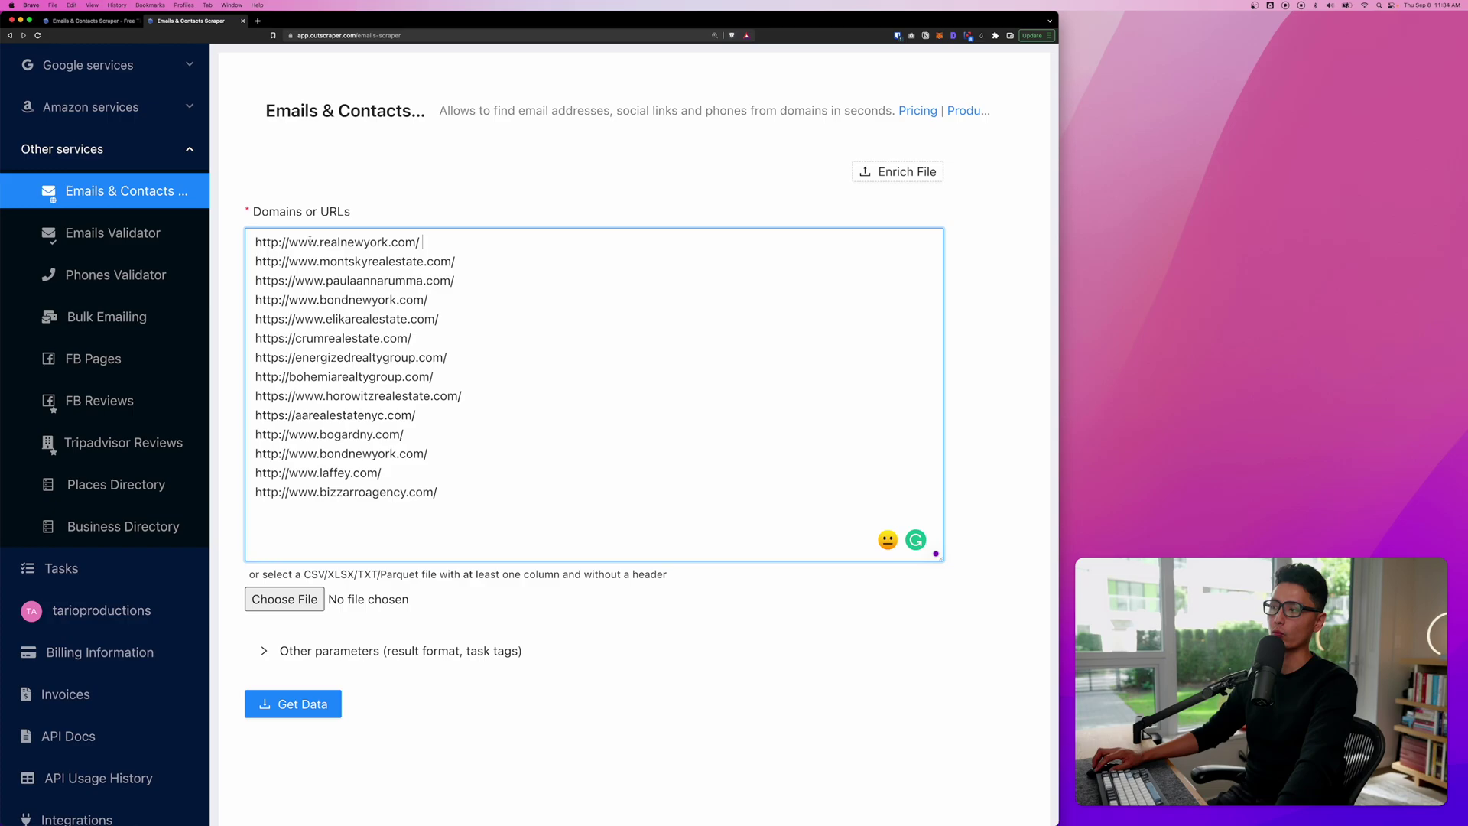
Step: Highlight the first real-estate URL in the Domains or URLs list
{"action": "left_click_drag", "start_coordinate": [257, 241], "coordinate": [533, 245]}
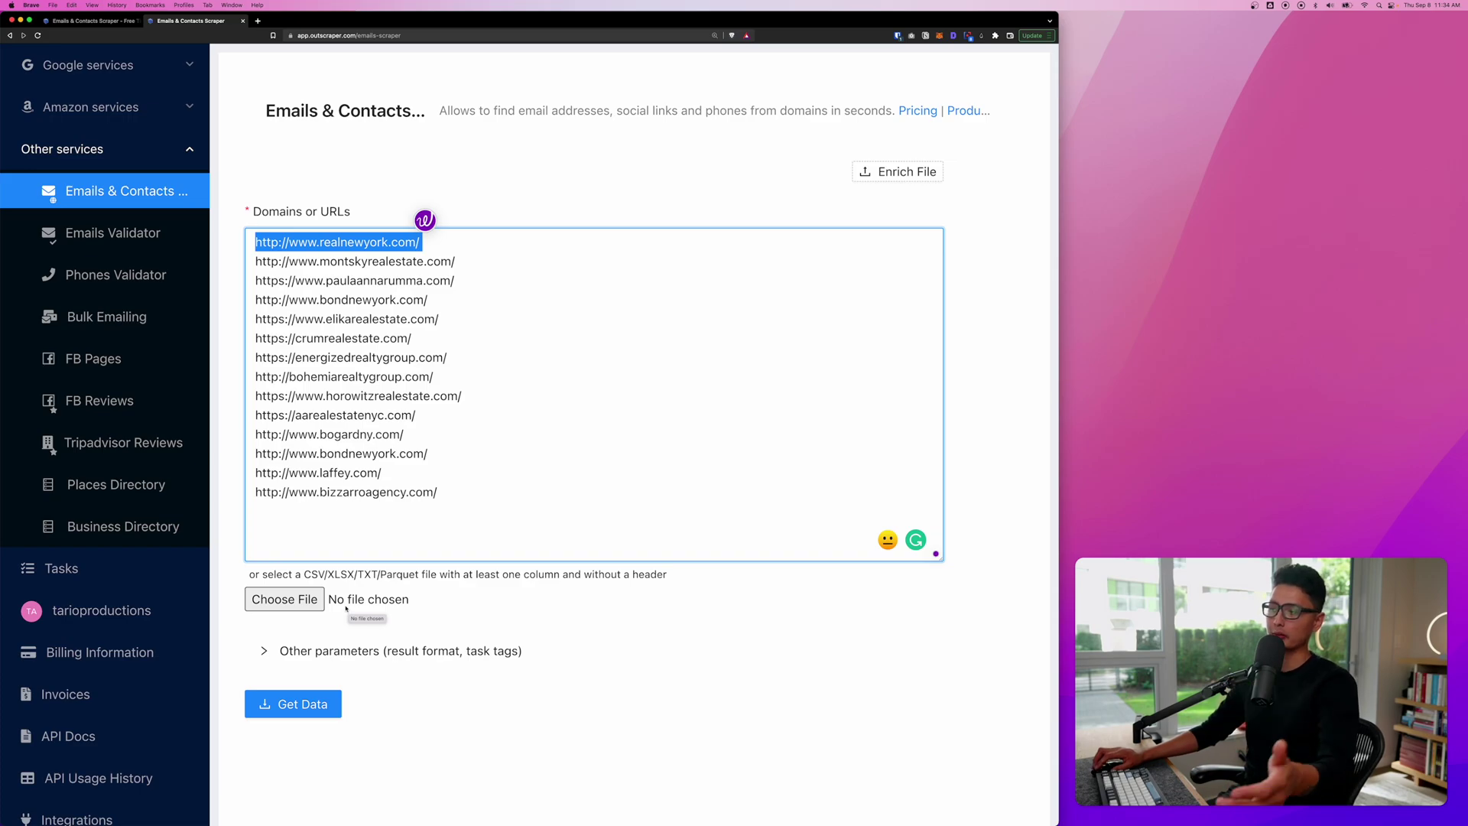
Step: Under Other parameters, set Result extension to CSV, leave Task tags empty, and submit with Get Data
{"action": "left_click", "coordinate": [309, 650]}
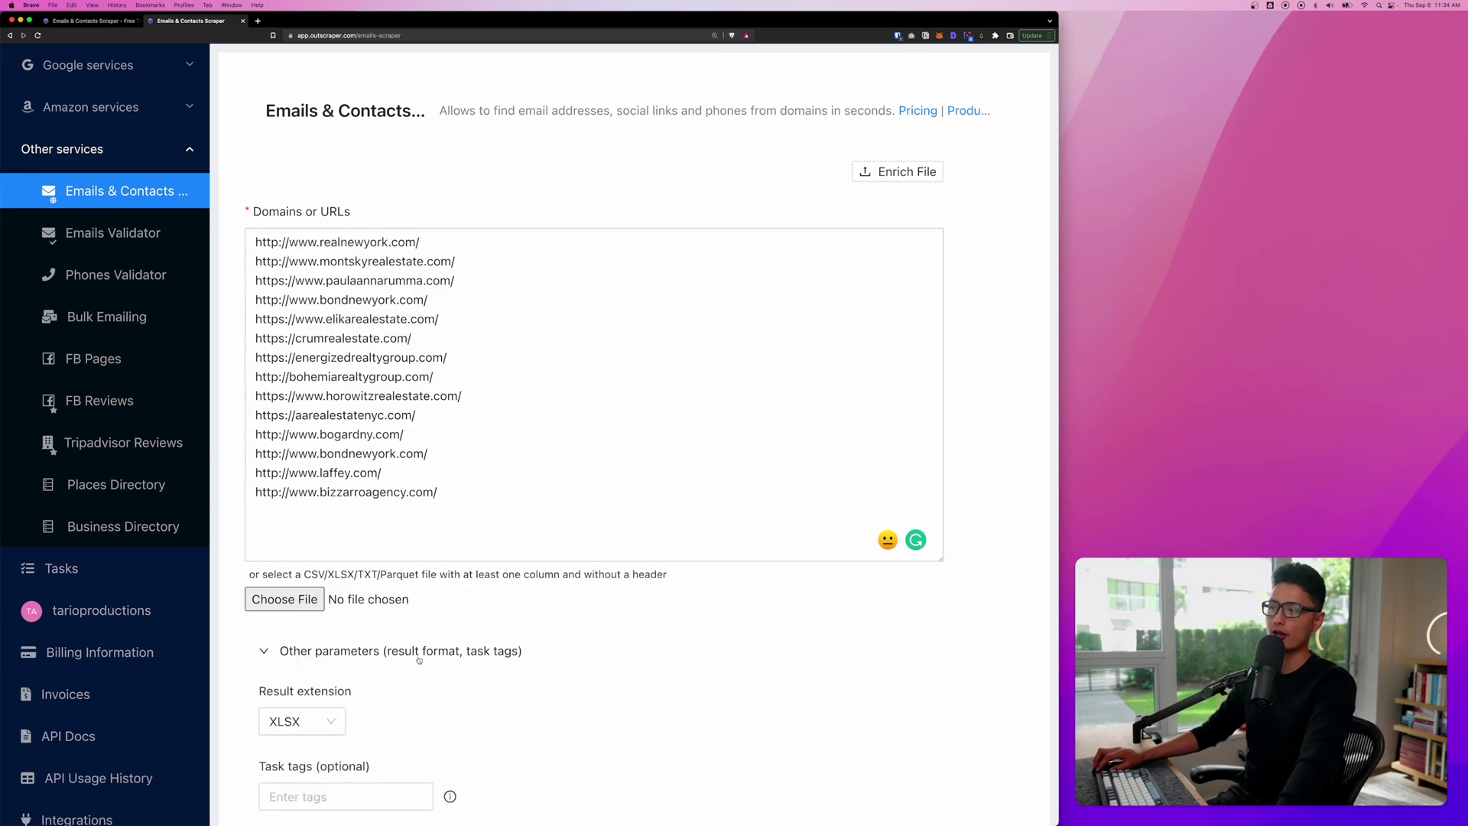
{"action": "scroll", "coordinate": [309, 656], "scroll_direction": "down", "scroll_amount": 3}
{"action": "left_click", "coordinate": [315, 591]}
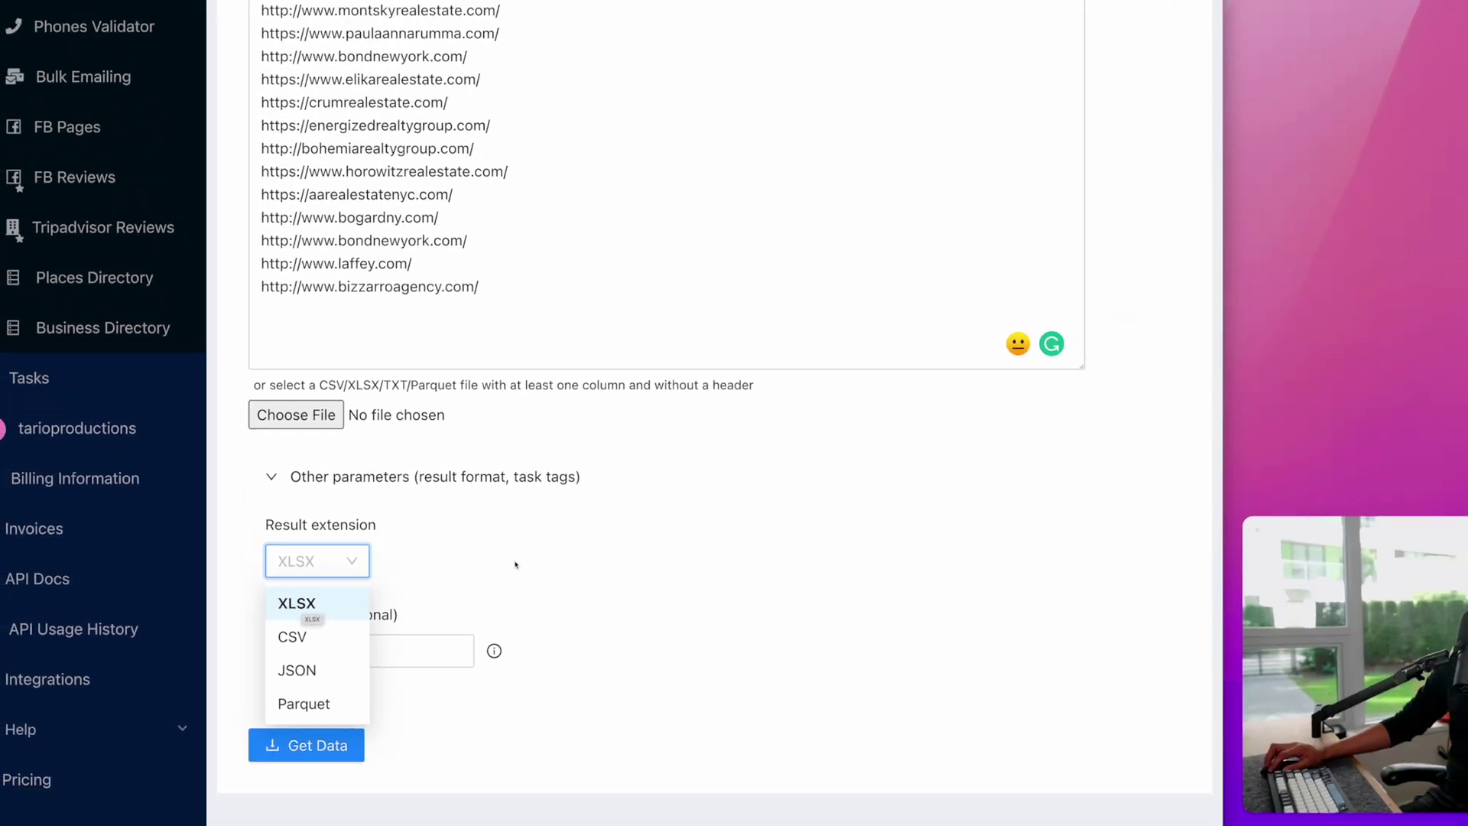
{"action": "left_click", "coordinate": [382, 549]}
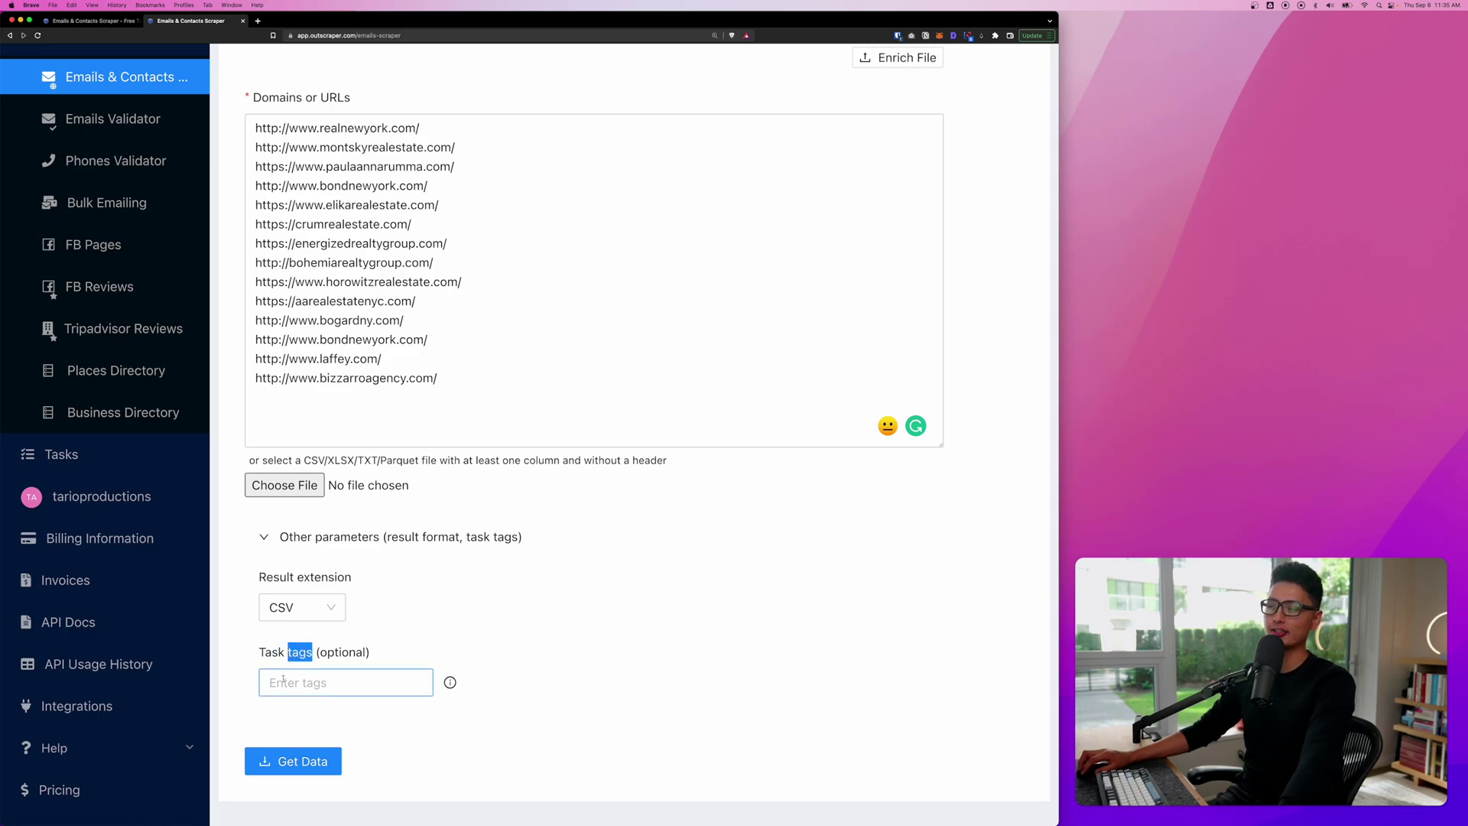
{"action": "left_click", "coordinate": [284, 682]}
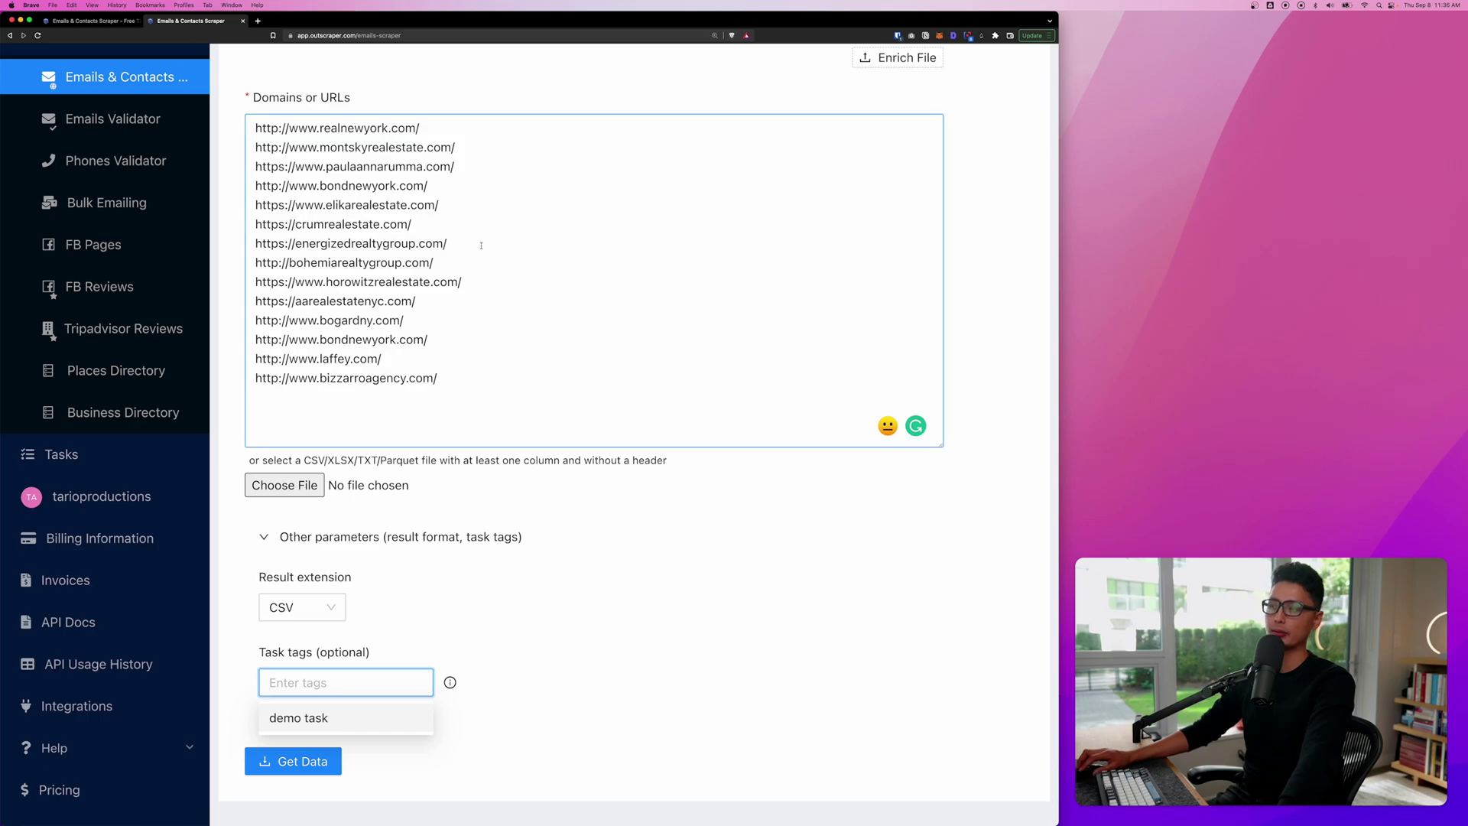
{"action": "left_click", "coordinate": [665, 656]}
{"action": "left_click", "coordinate": [278, 759]}
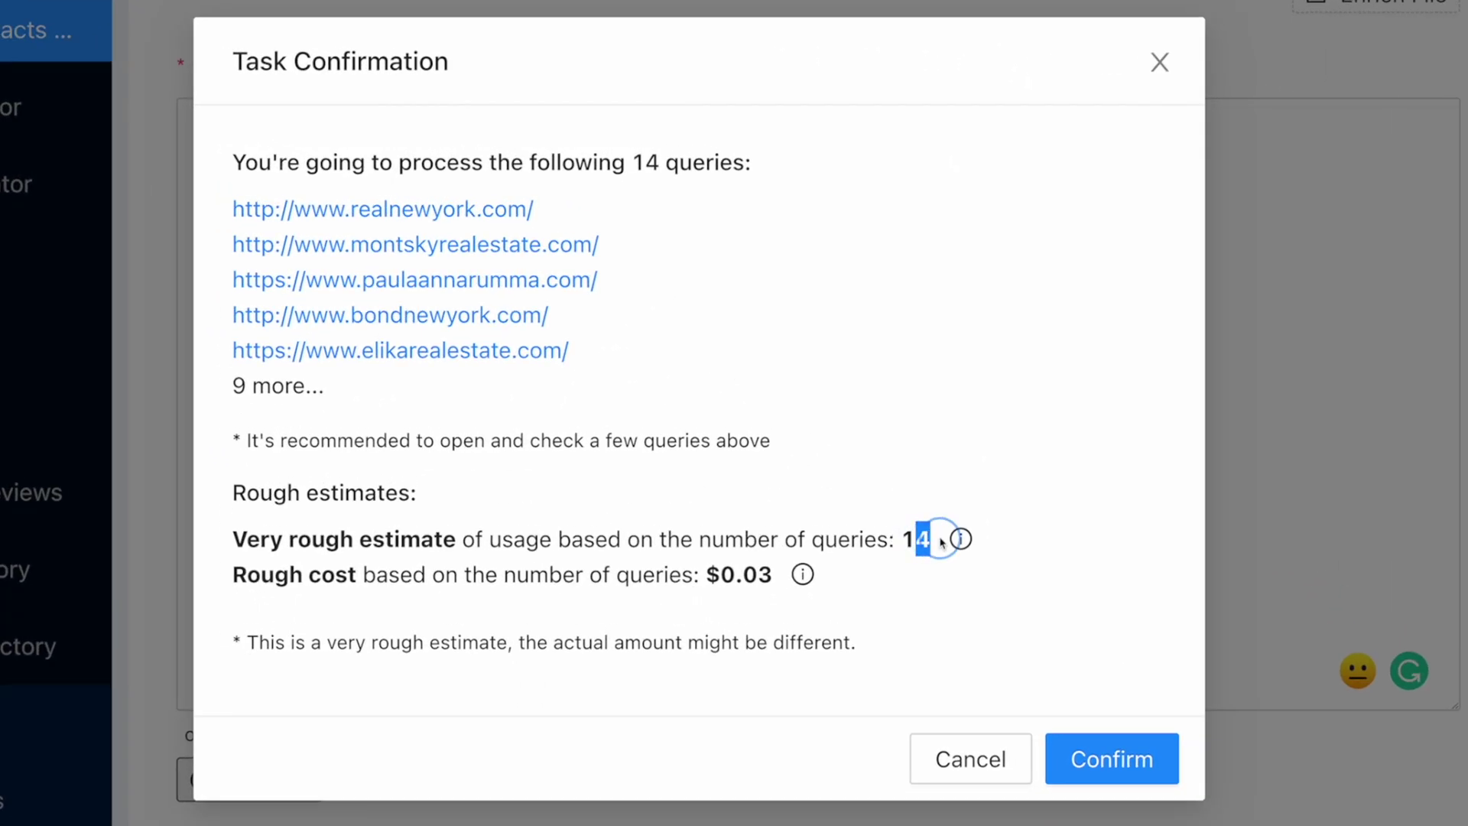
Step: Confirm the 14-query task estimated at $0.03 so scraping runs to completion
{"action": "mouse_move", "coordinate": [942, 546]}
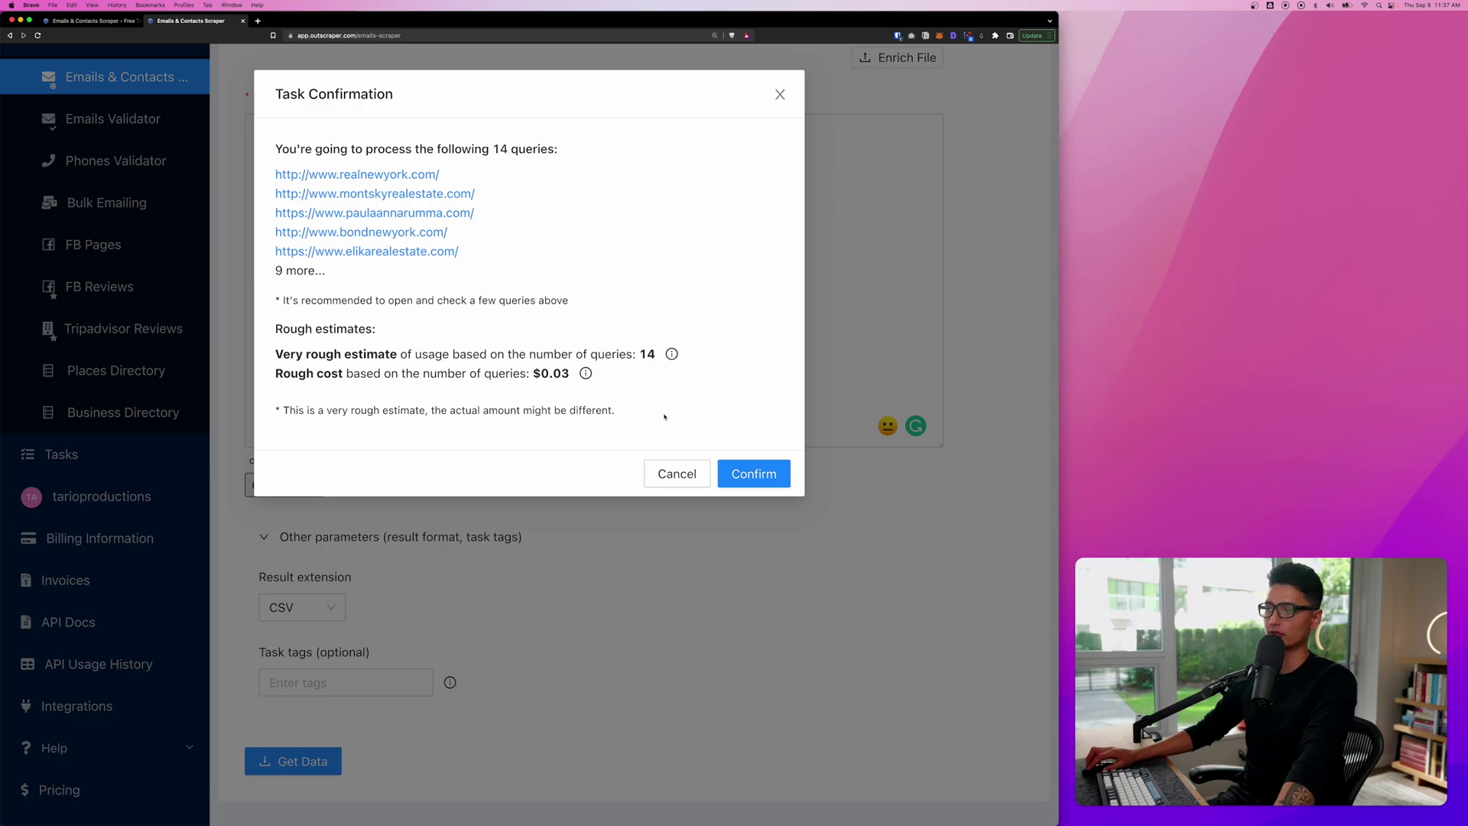
{"action": "left_click", "coordinate": [730, 474]}
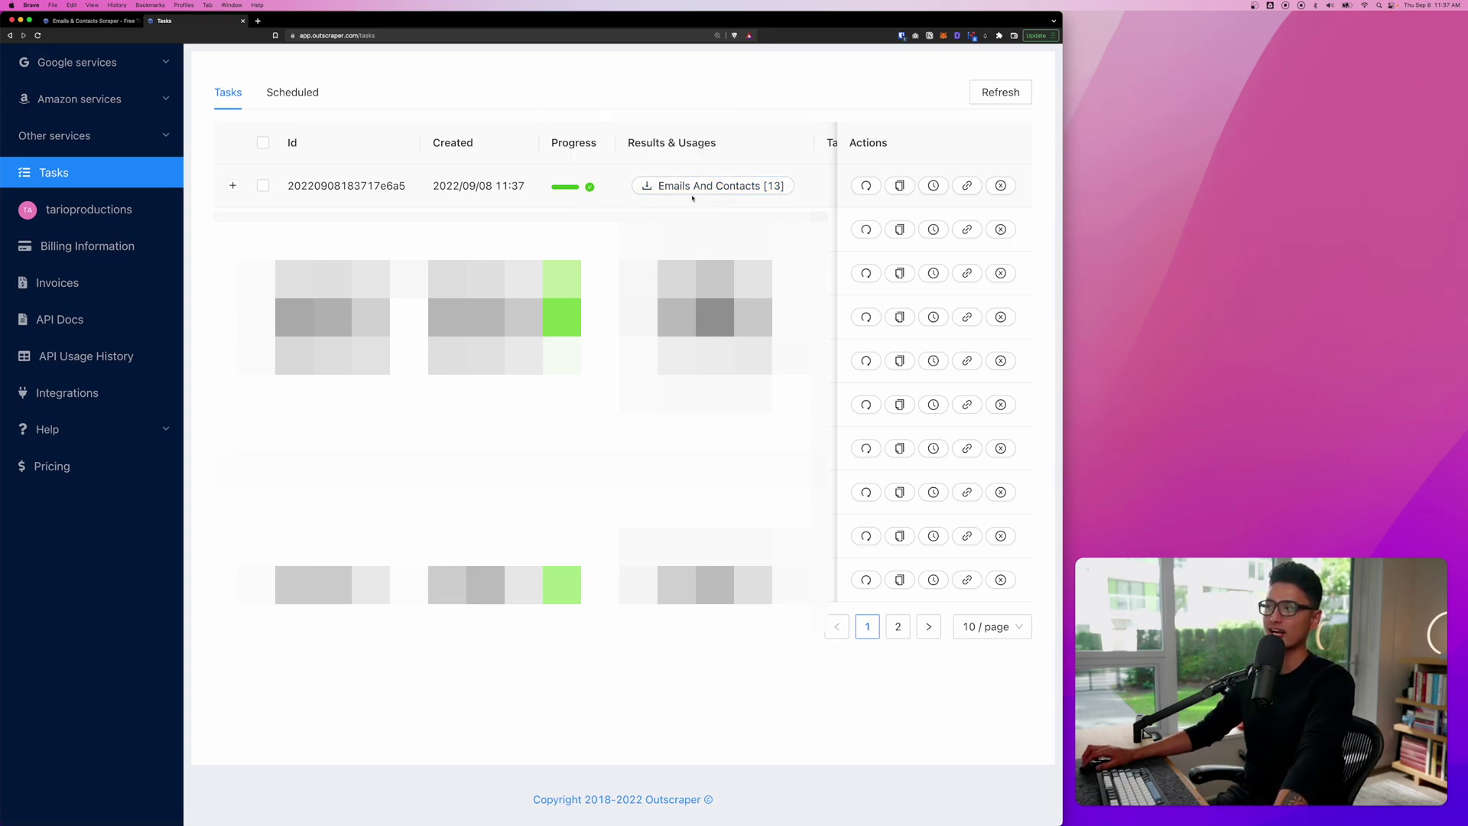
Step: Download the Emails And Contacts [13] results from the Tasks table as a CSV file
{"action": "scroll", "coordinate": [665, 197], "scroll_direction": "right", "scroll_amount": 2}
{"action": "mouse_move", "coordinate": [693, 191]}
{"action": "scroll", "coordinate": [692, 191], "scroll_direction": "right", "scroll_amount": 3}
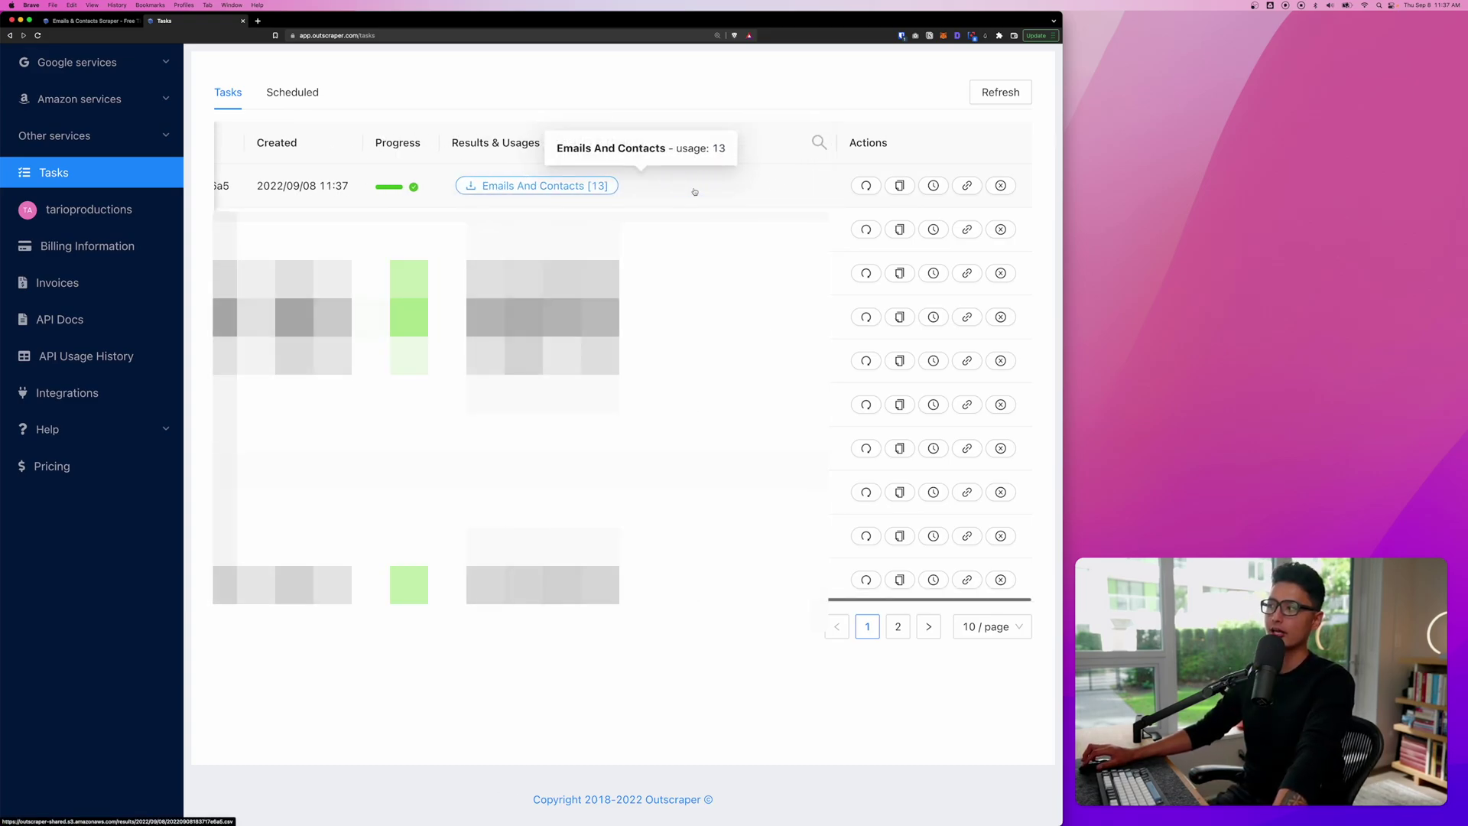
{"action": "scroll", "coordinate": [691, 192], "scroll_direction": "left", "scroll_amount": 5}
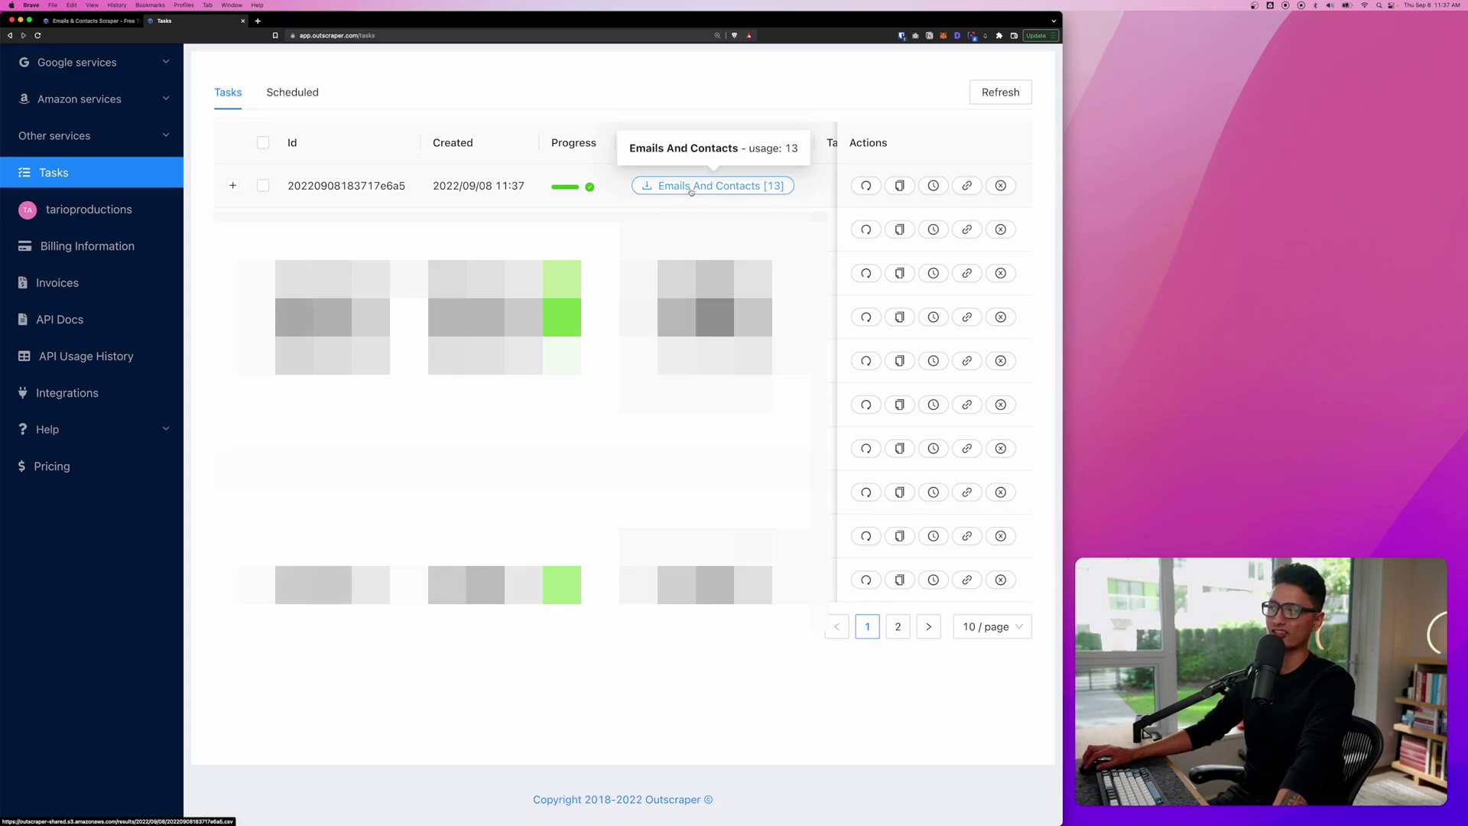
{"action": "left_click", "coordinate": [691, 192]}
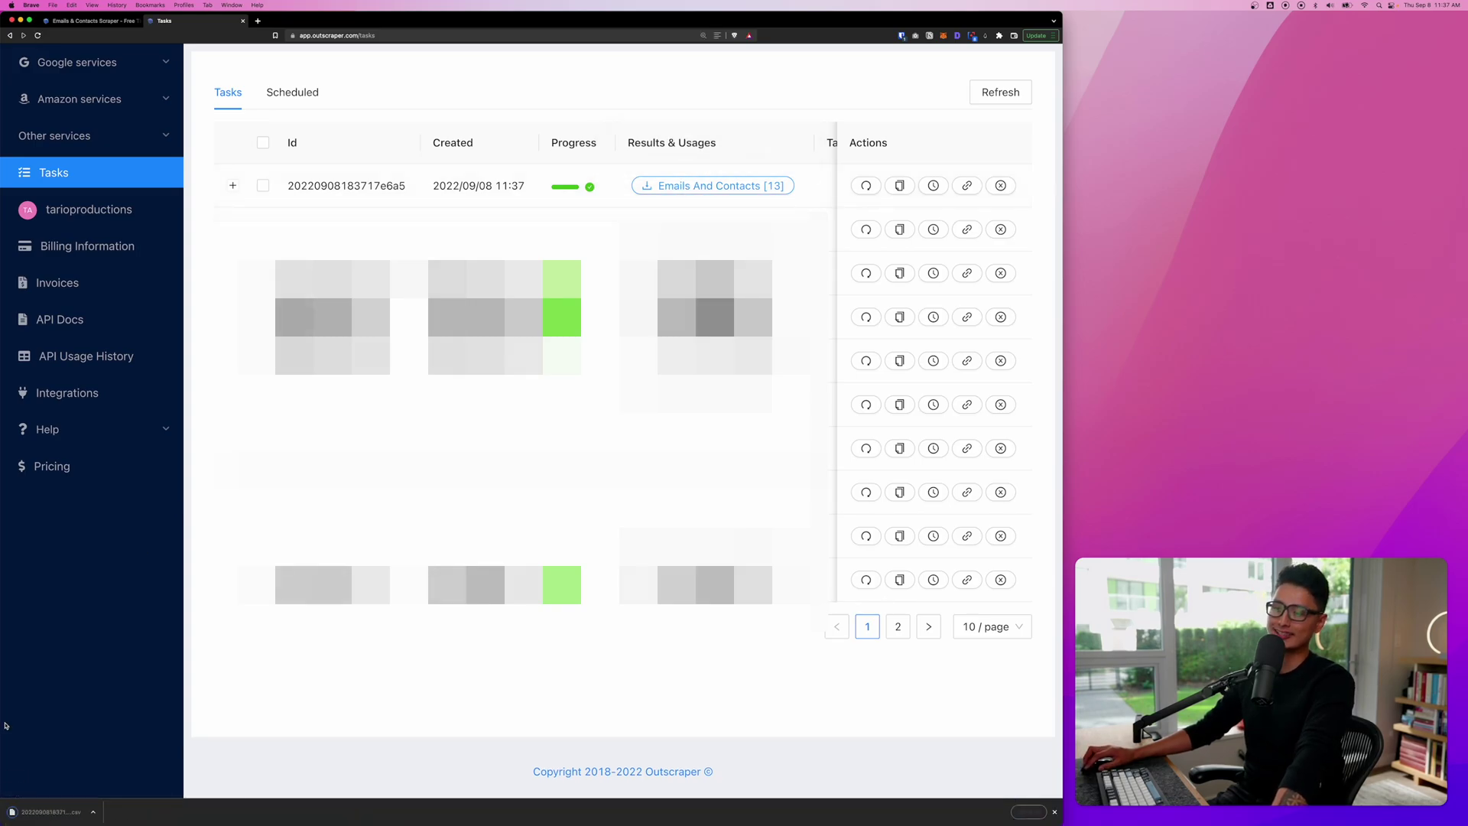
{"action": "left_click", "coordinate": [92, 811]}
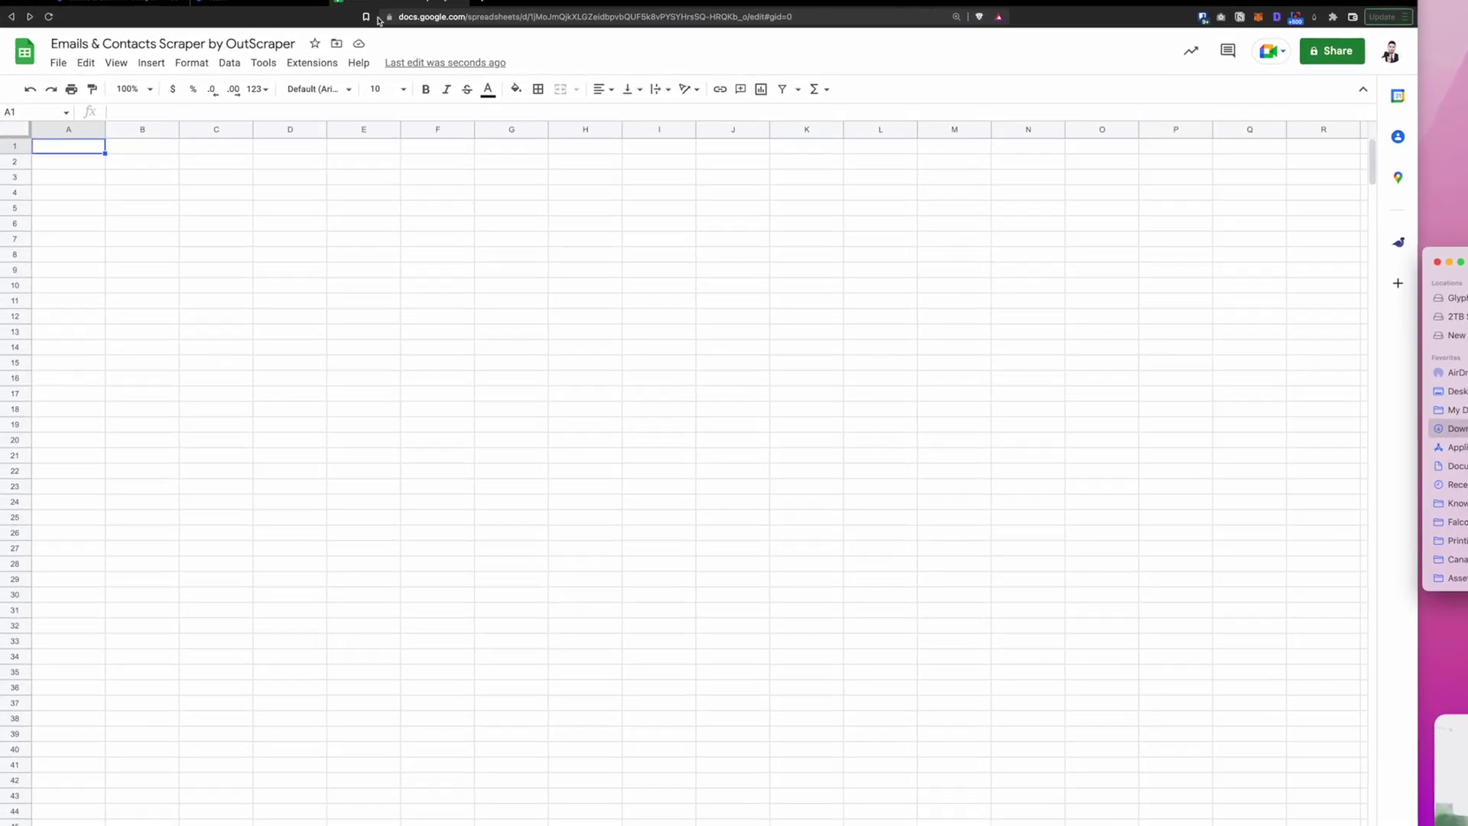
Step: Start a File > Import and drop the downloaded Outscraper CSV into the import dialog
{"action": "left_click", "coordinate": [58, 62]}
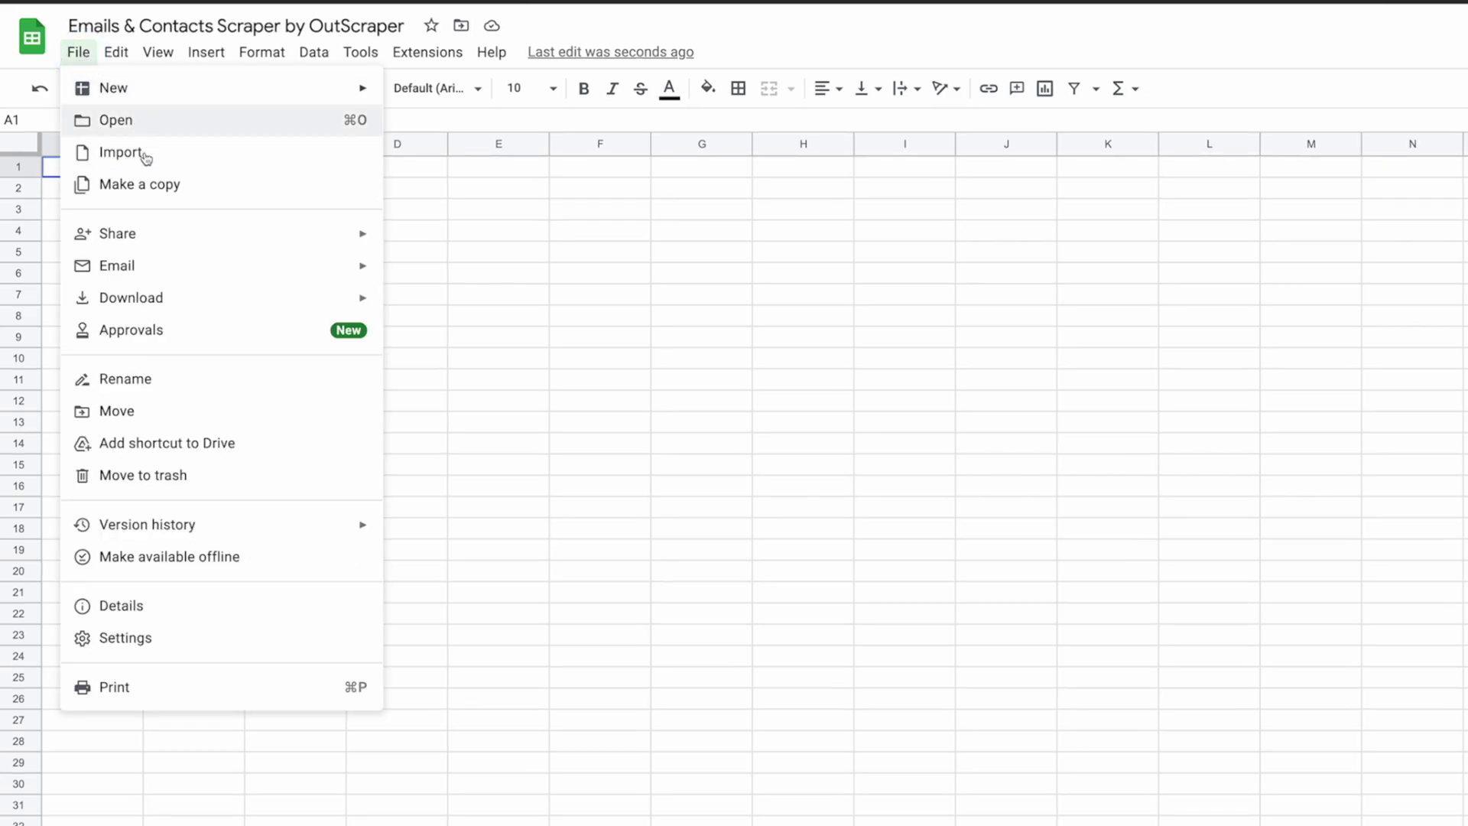
{"action": "left_click", "coordinate": [145, 155]}
{"action": "left_click", "coordinate": [946, 455]}
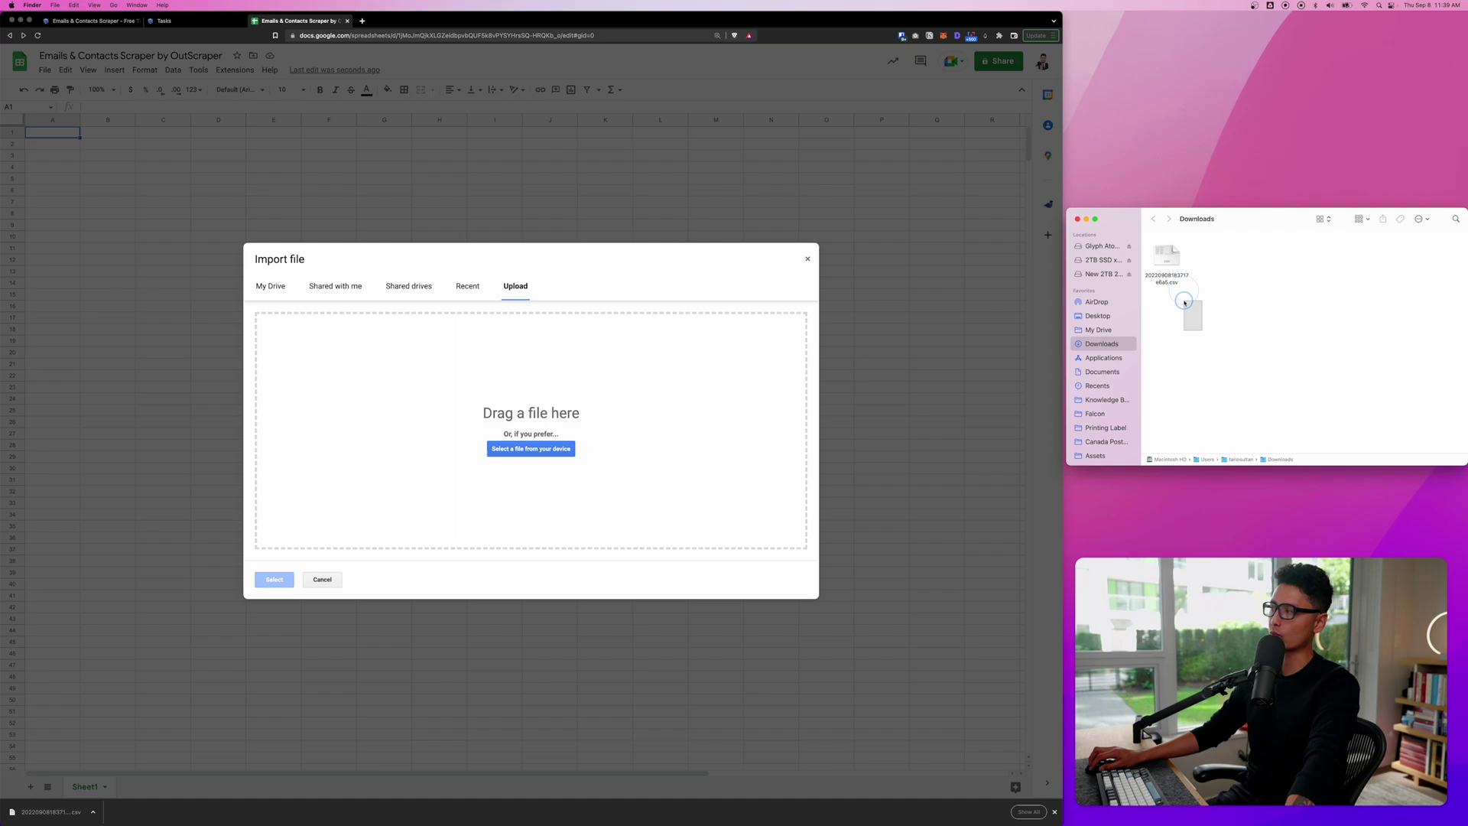
{"action": "left_click_drag", "start_coordinate": [1167, 258], "coordinate": [550, 429]}
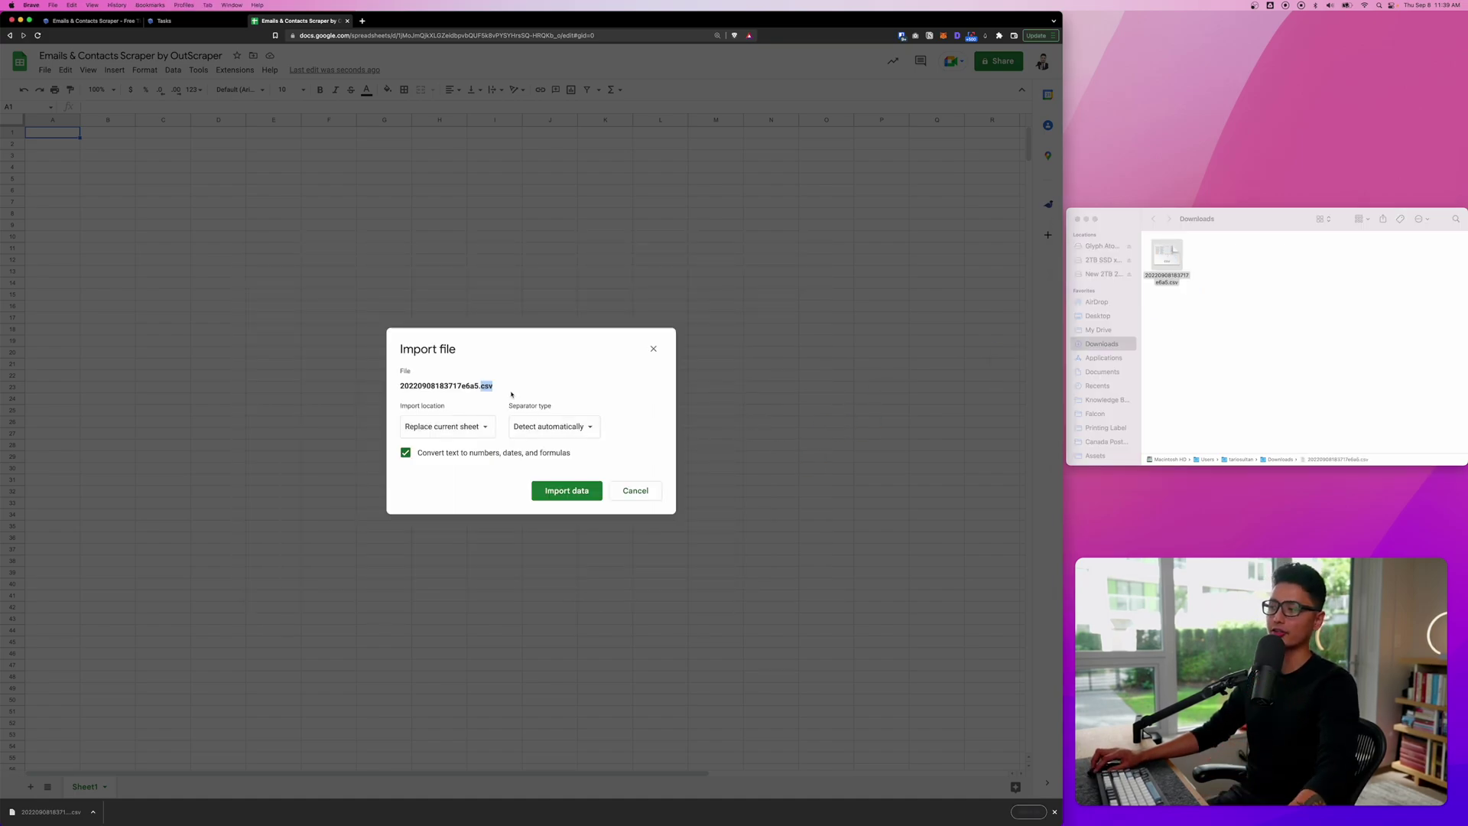
Step: Keep 'Replace current sheet' as the import location and import the CSV data
{"action": "left_click", "coordinate": [485, 388]}
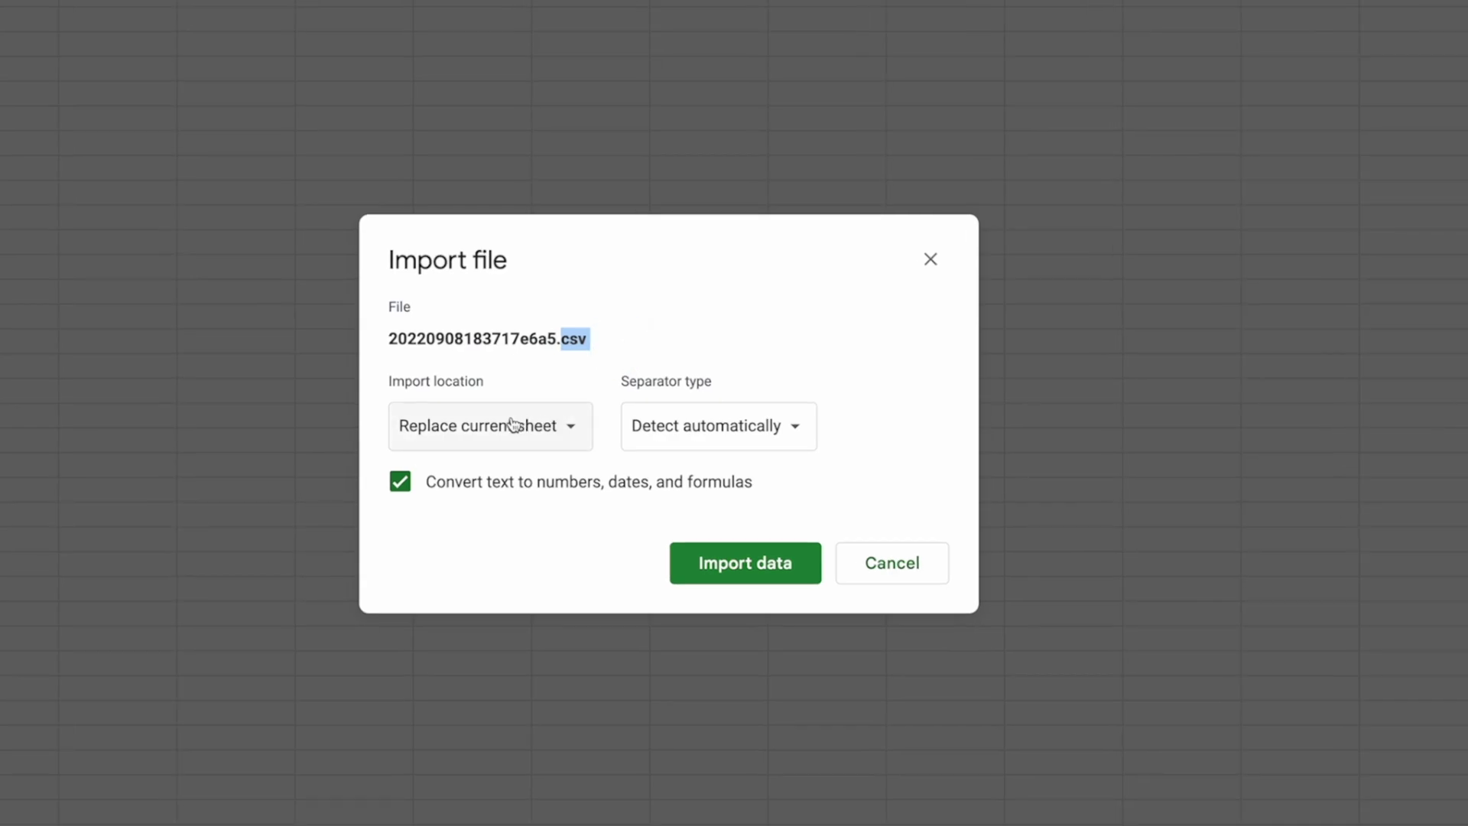
{"action": "left_click", "coordinate": [500, 425]}
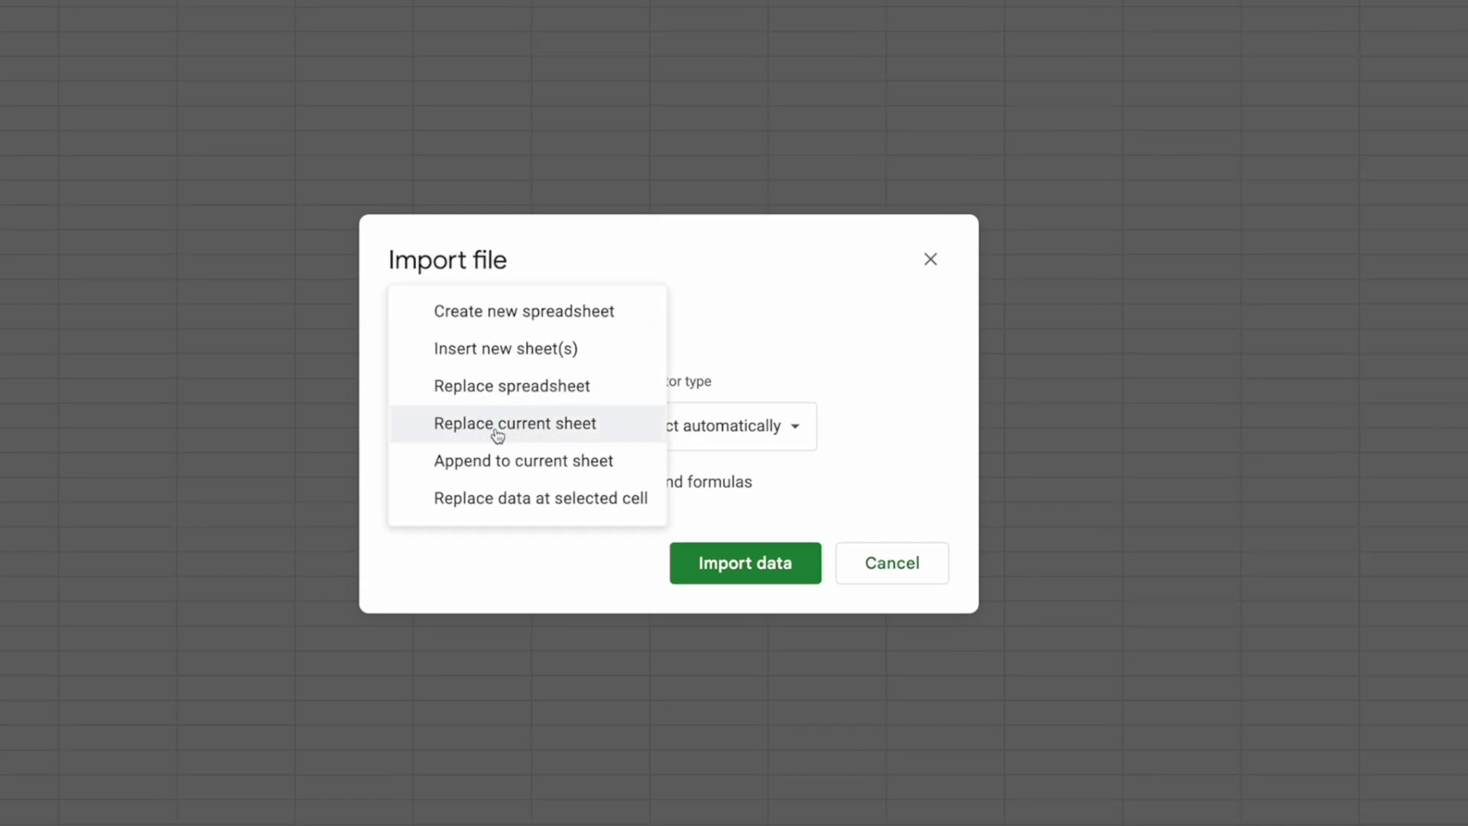
{"action": "left_click", "coordinate": [462, 430]}
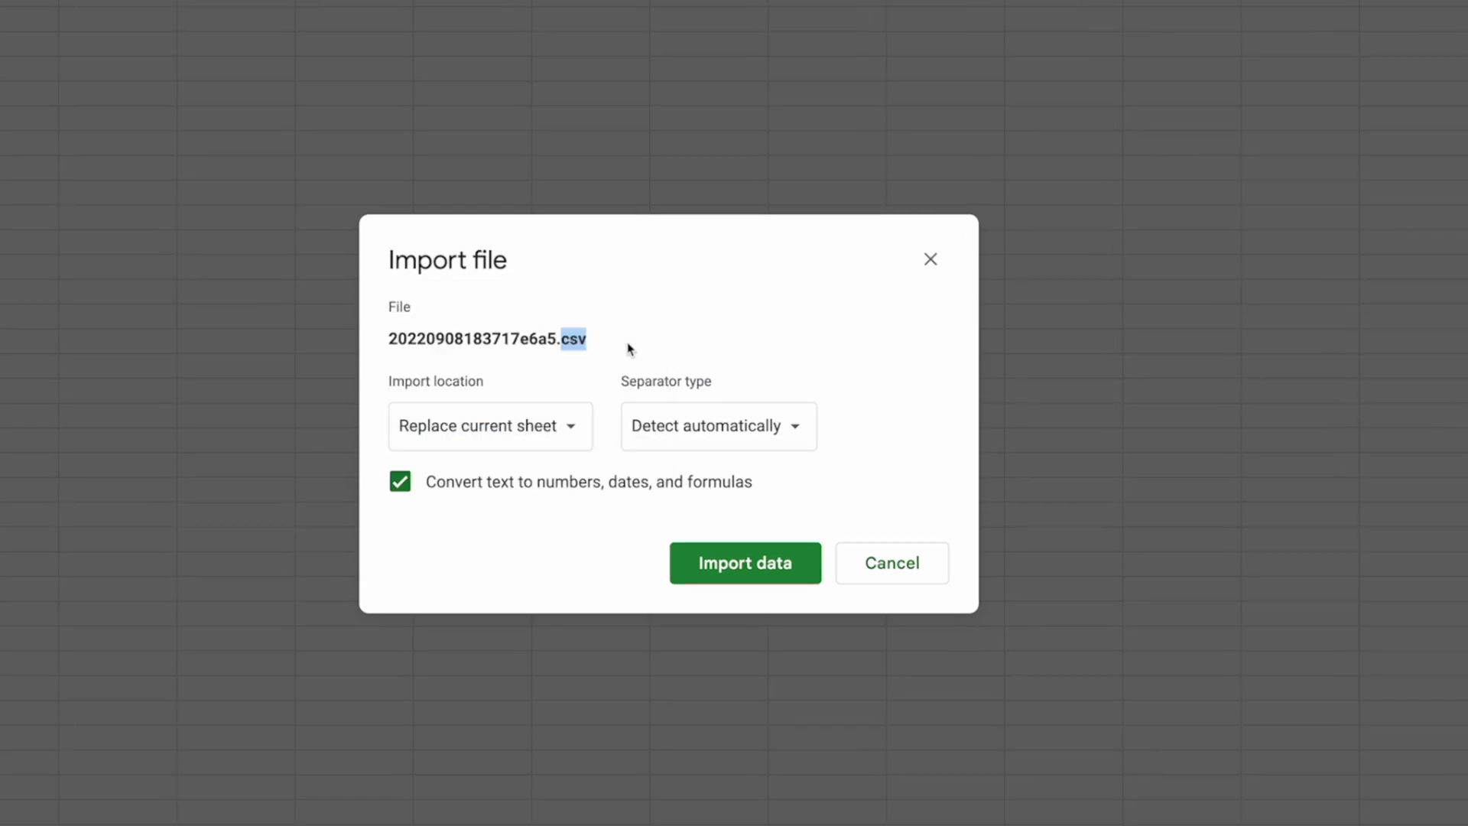
{"action": "left_click", "coordinate": [498, 438]}
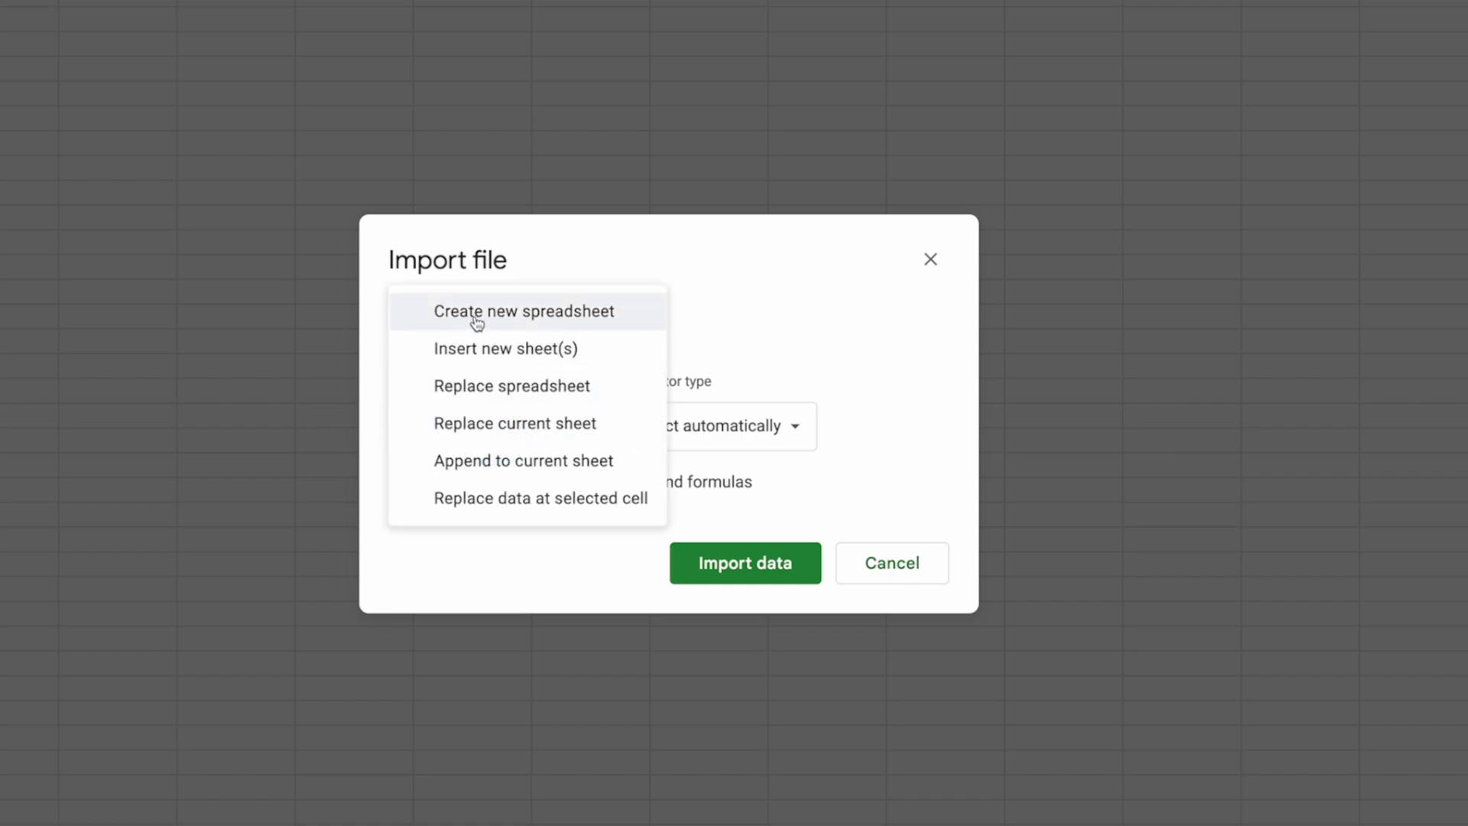
{"action": "left_click", "coordinate": [650, 486]}
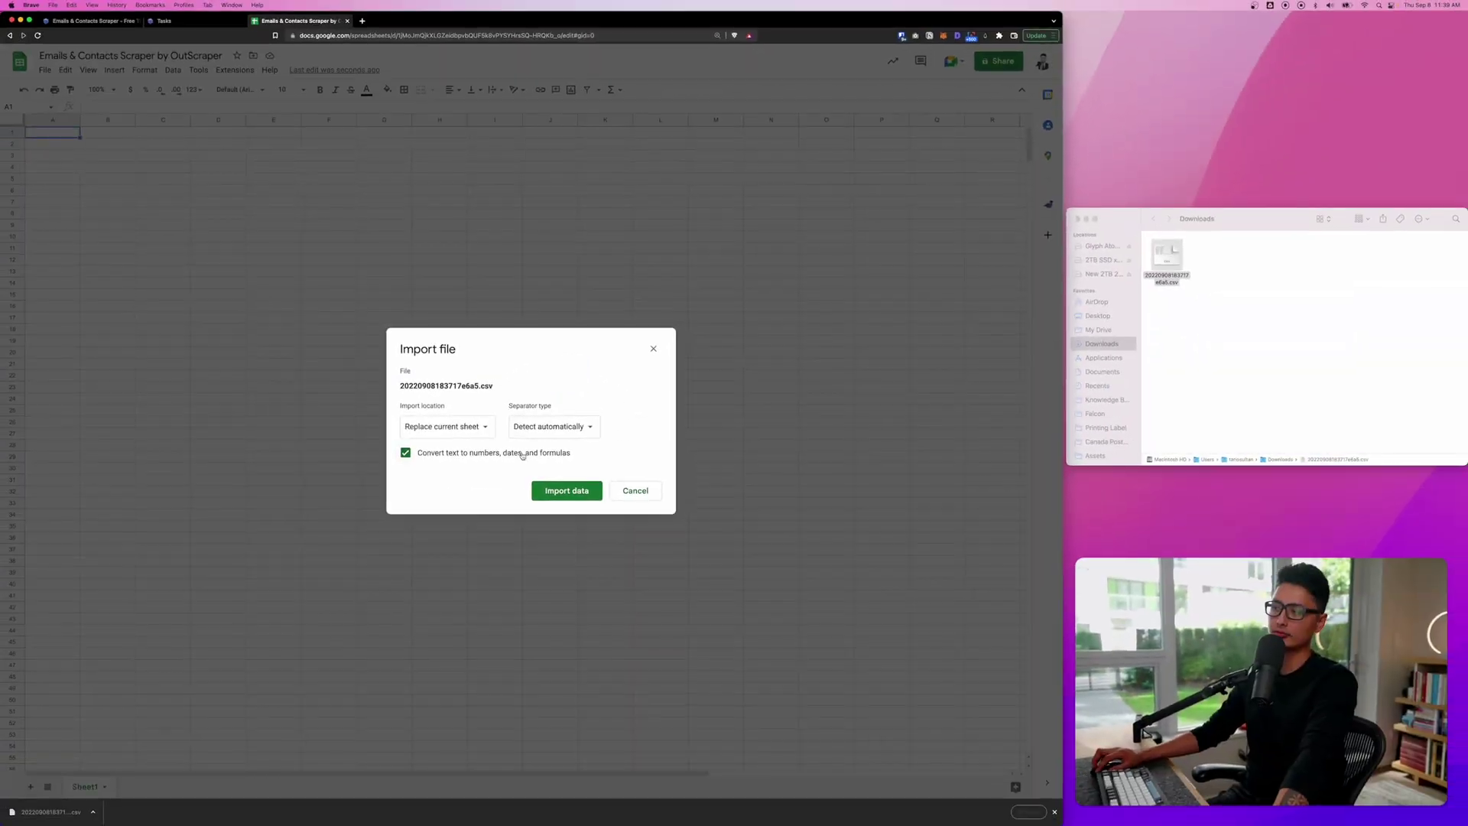
{"action": "left_click", "coordinate": [566, 490]}
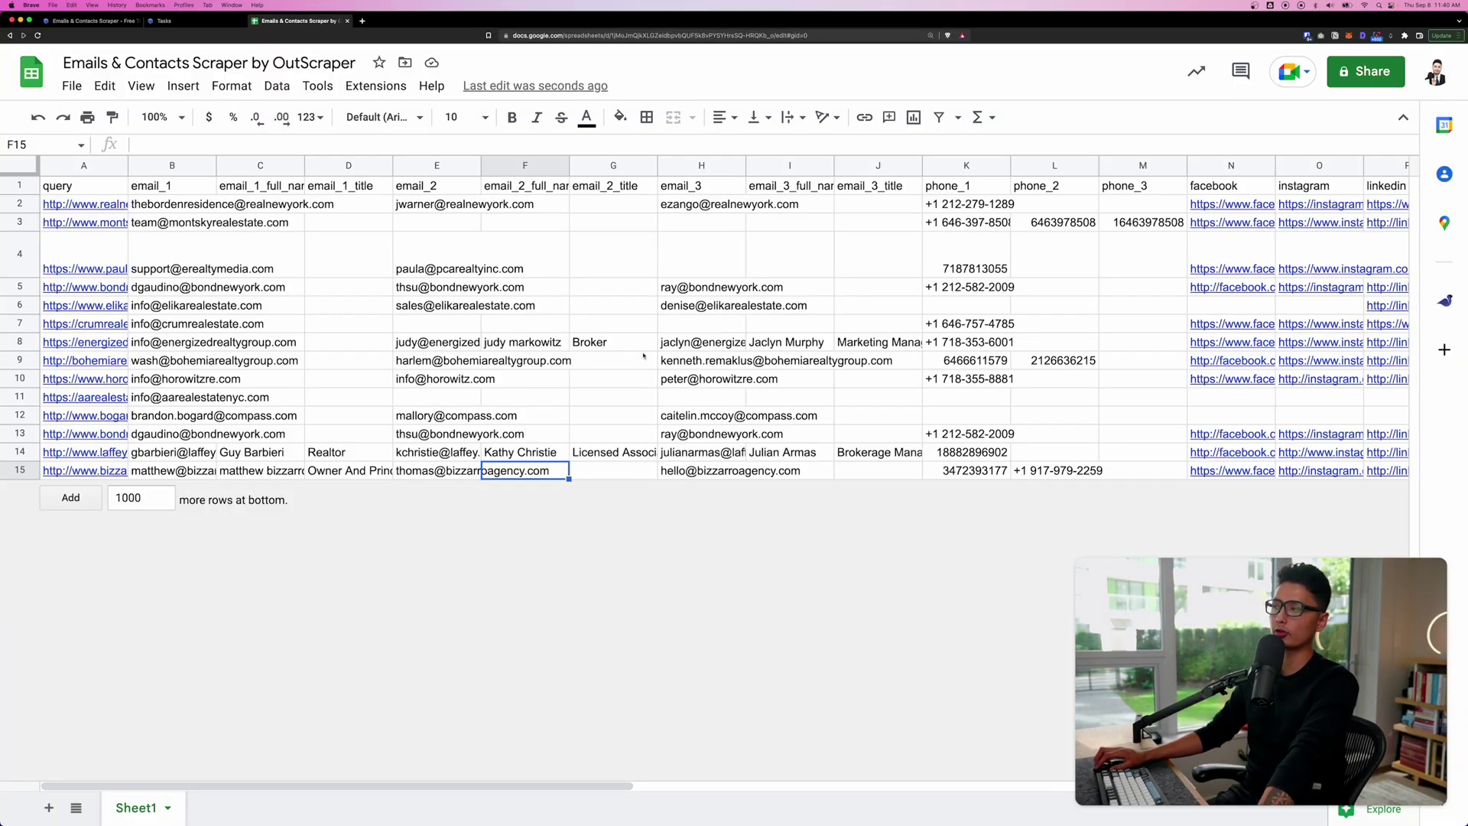
Step: Select the entire sheet and auto-fit every column width to its contents
{"action": "mouse_move", "coordinate": [185, 212]}
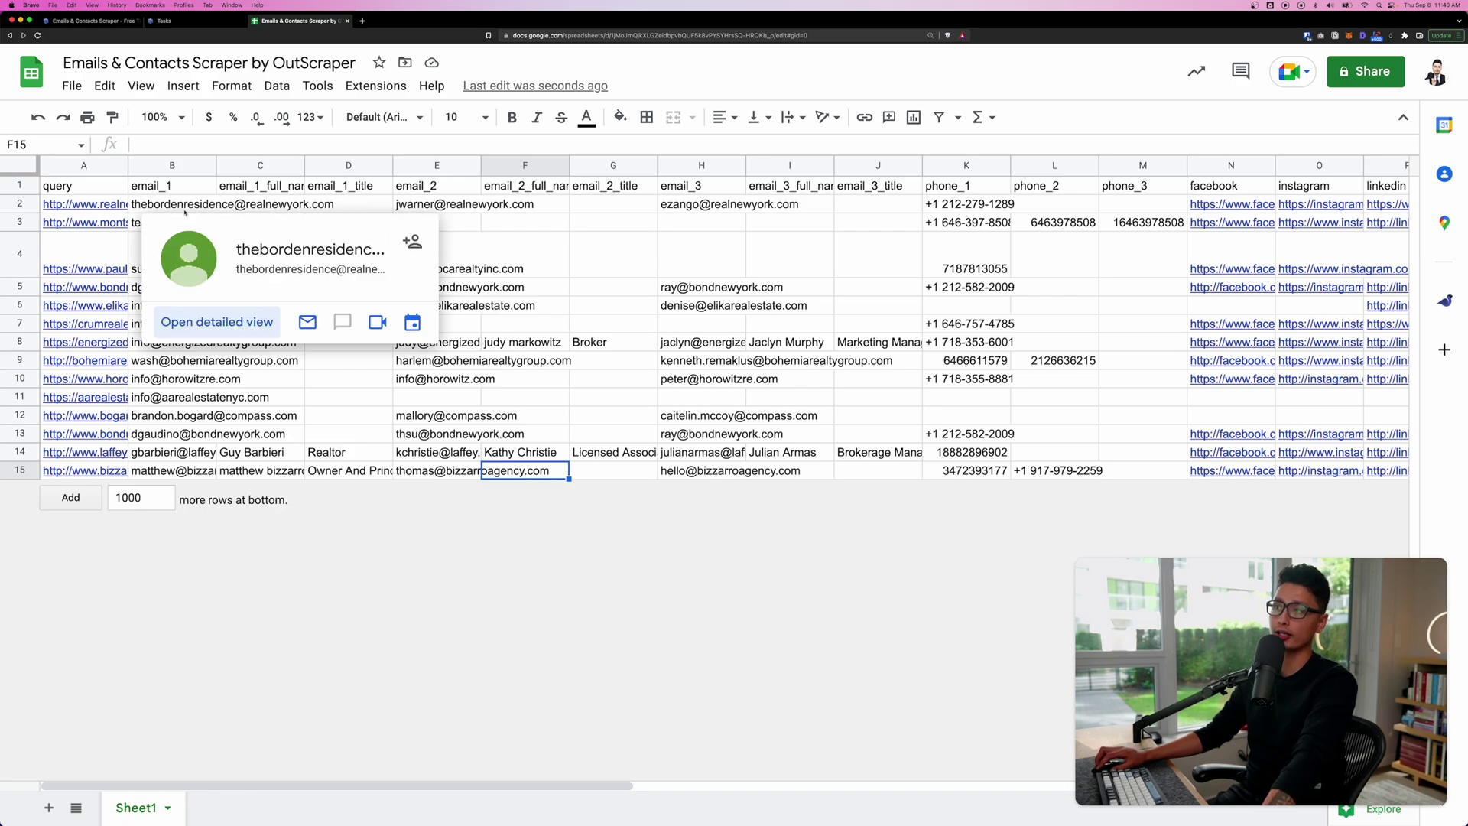
{"action": "left_click", "coordinate": [31, 166]}
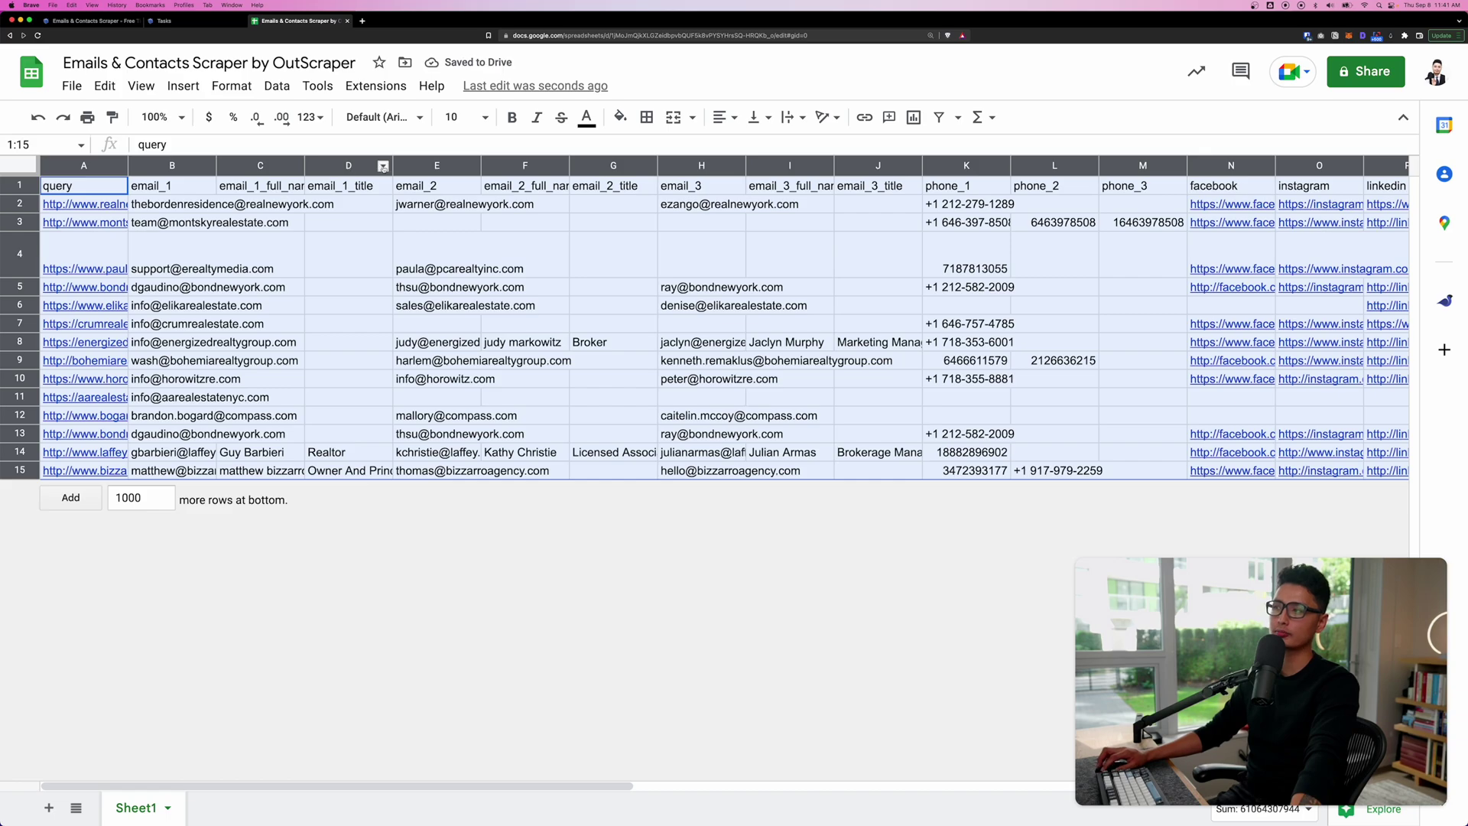
{"action": "double_click", "coordinate": [390, 166]}
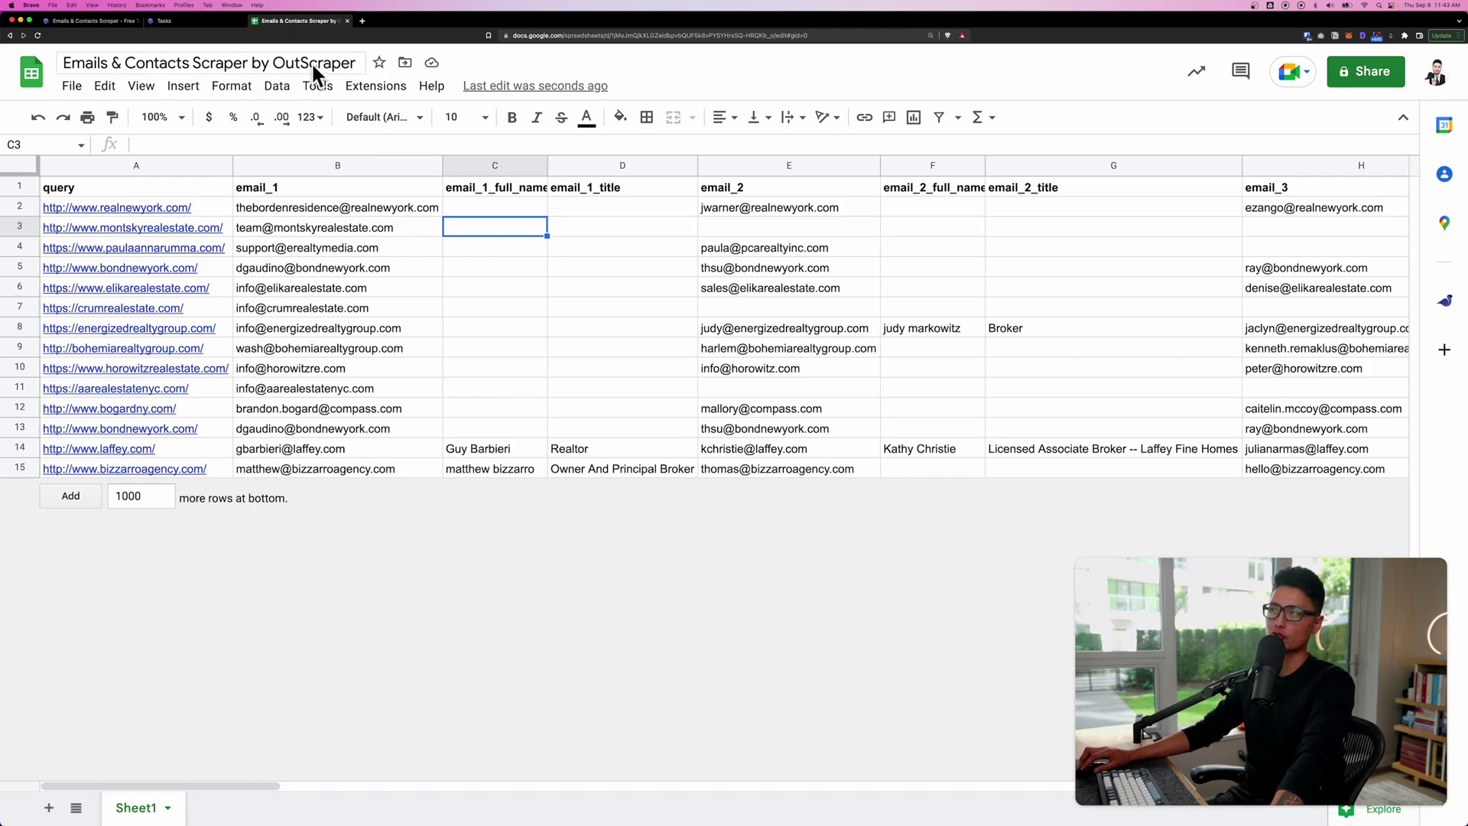
{"action": "left_click", "coordinate": [152, 163]}
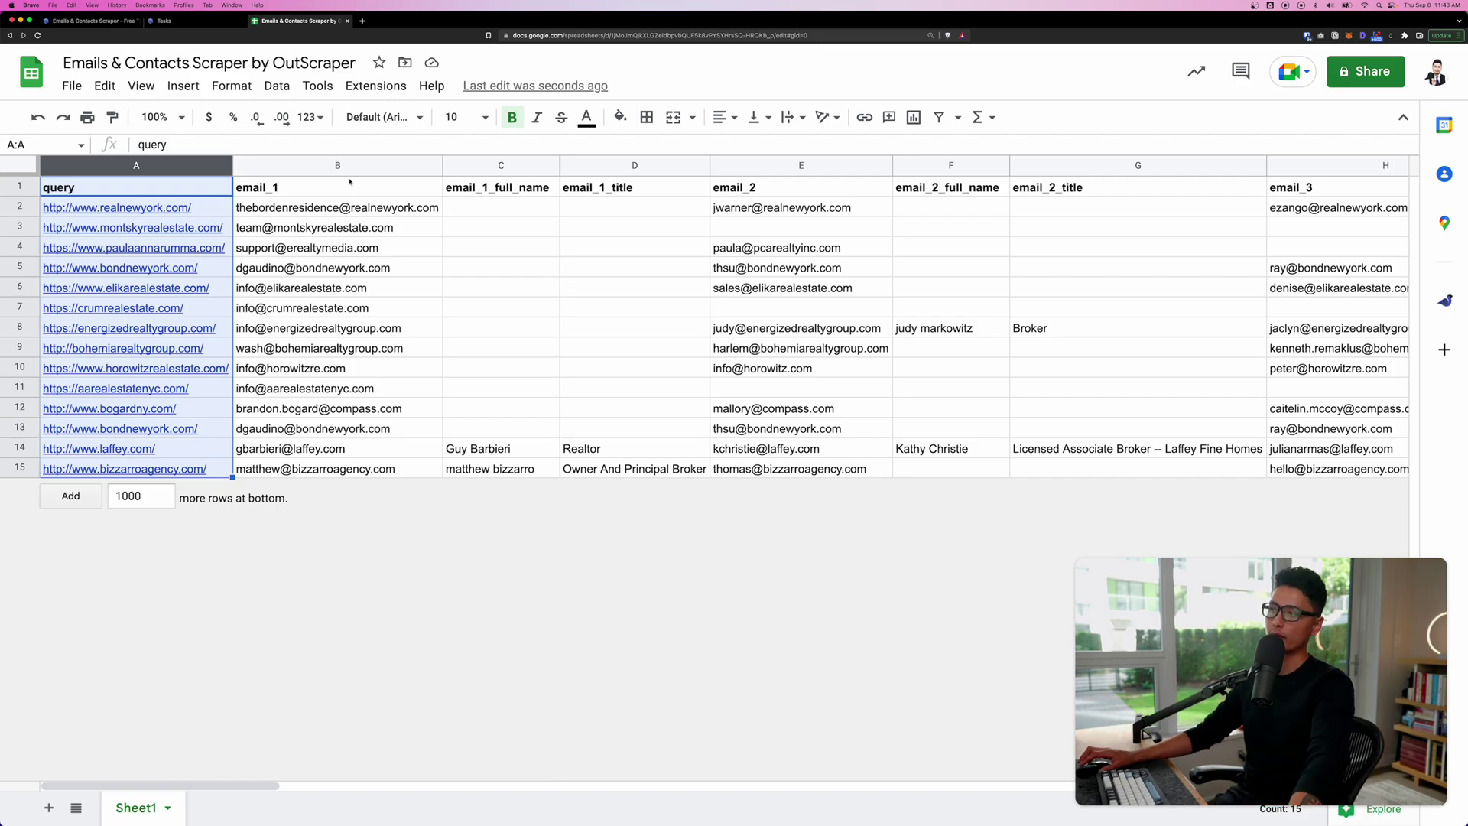
{"action": "left_click", "coordinate": [315, 162]}
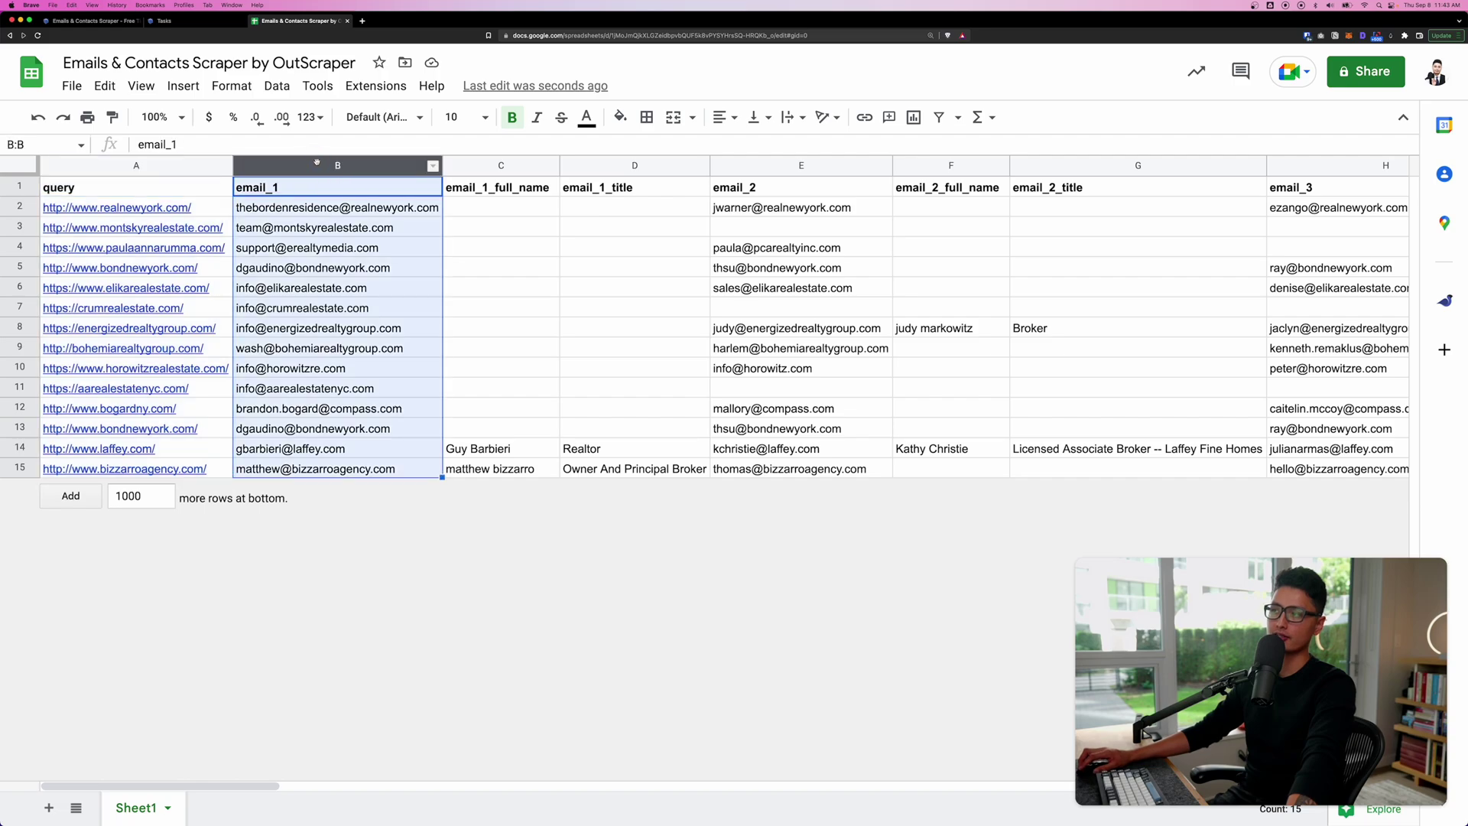
{"action": "left_click", "coordinate": [501, 165]}
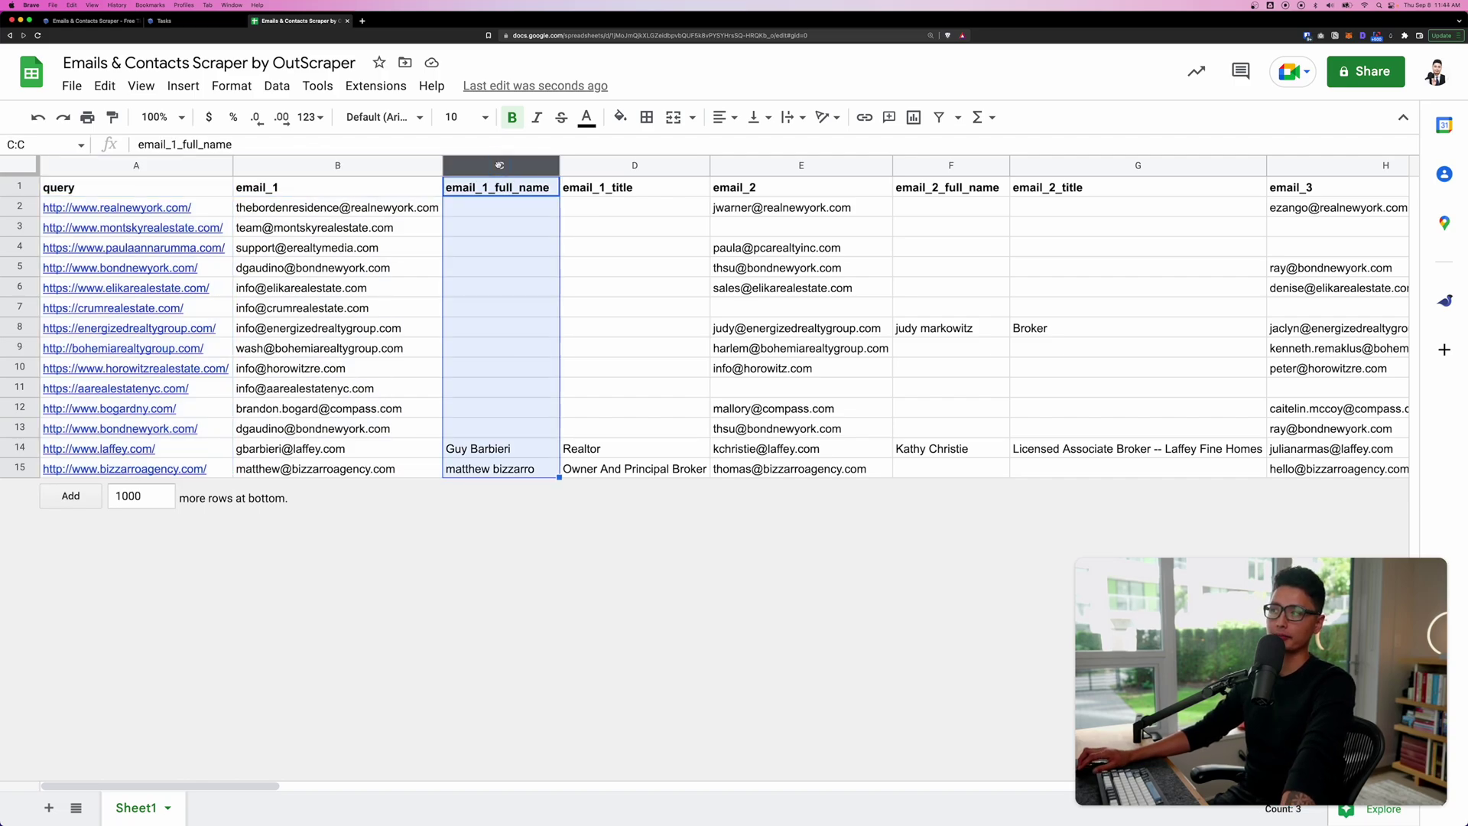
{"action": "left_click", "coordinate": [635, 165], "text": "shift"}
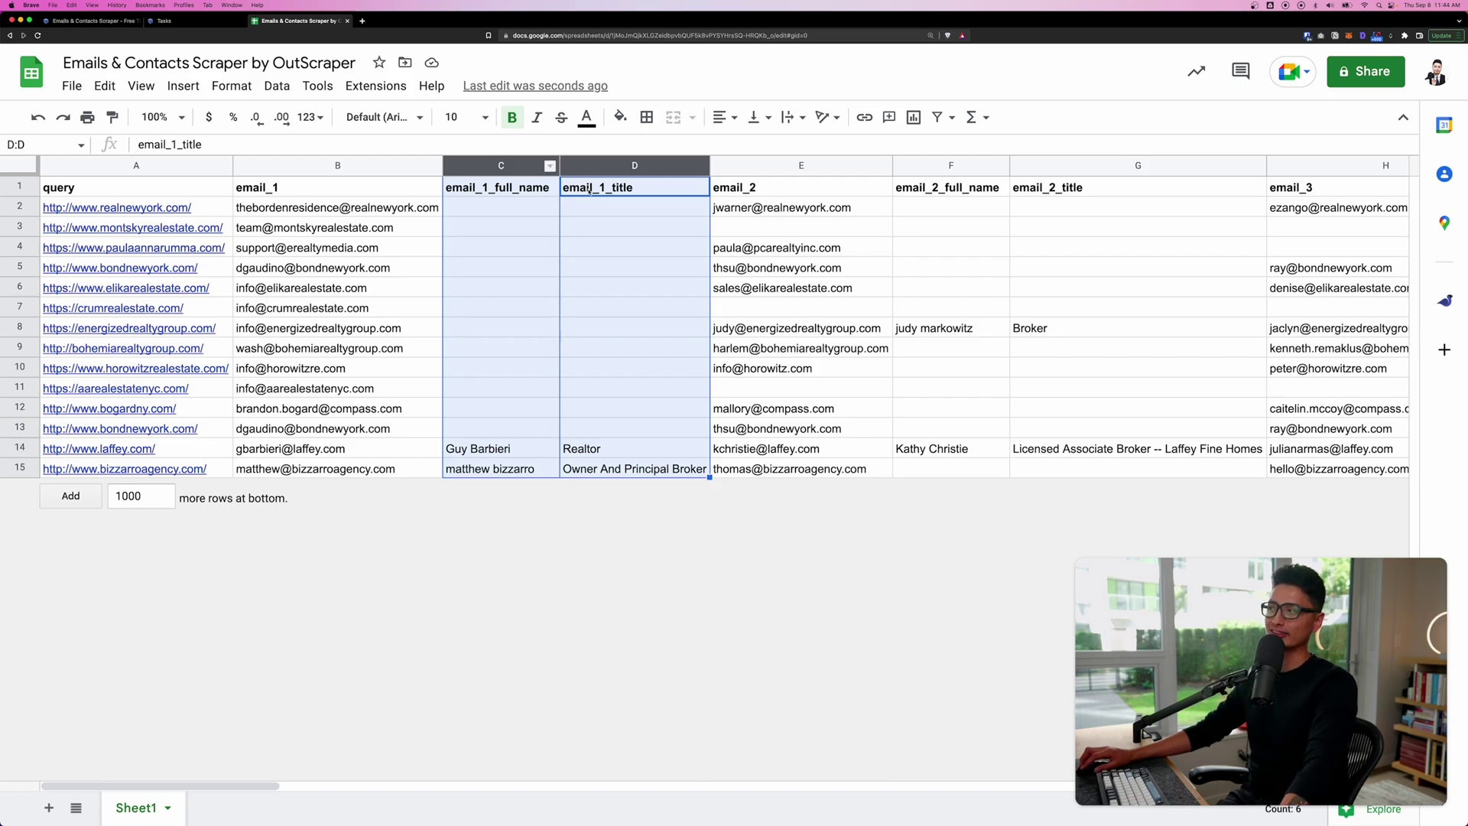
{"action": "scroll", "coordinate": [589, 188], "scroll_direction": "right", "scroll_amount": 5}
{"action": "left_click", "coordinate": [409, 164]}
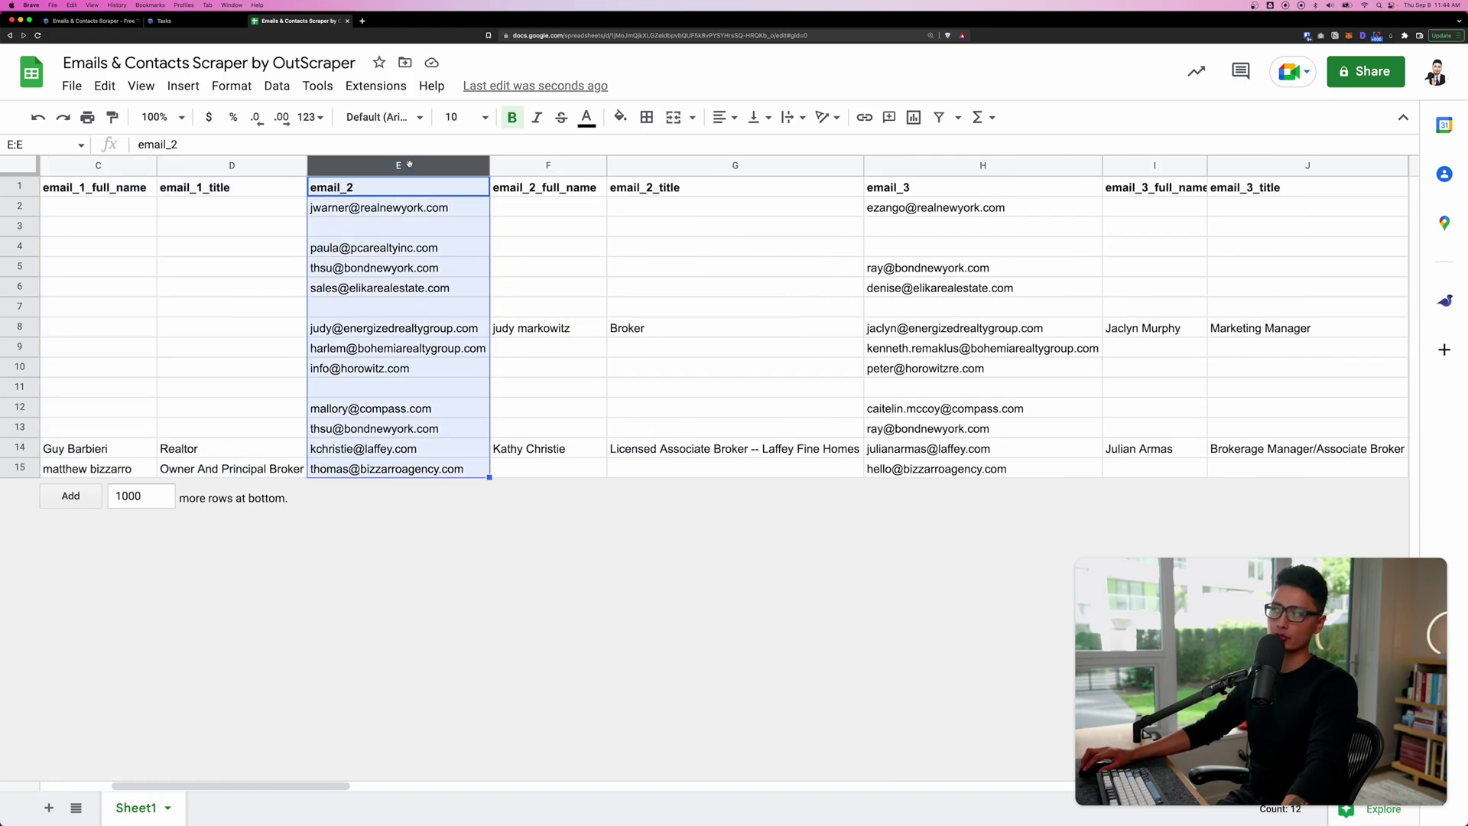
{"action": "left_click", "coordinate": [536, 165]}
{"action": "left_click", "coordinate": [642, 165]}
{"action": "scroll", "coordinate": [848, 165], "scroll_direction": "right", "scroll_amount": 5}
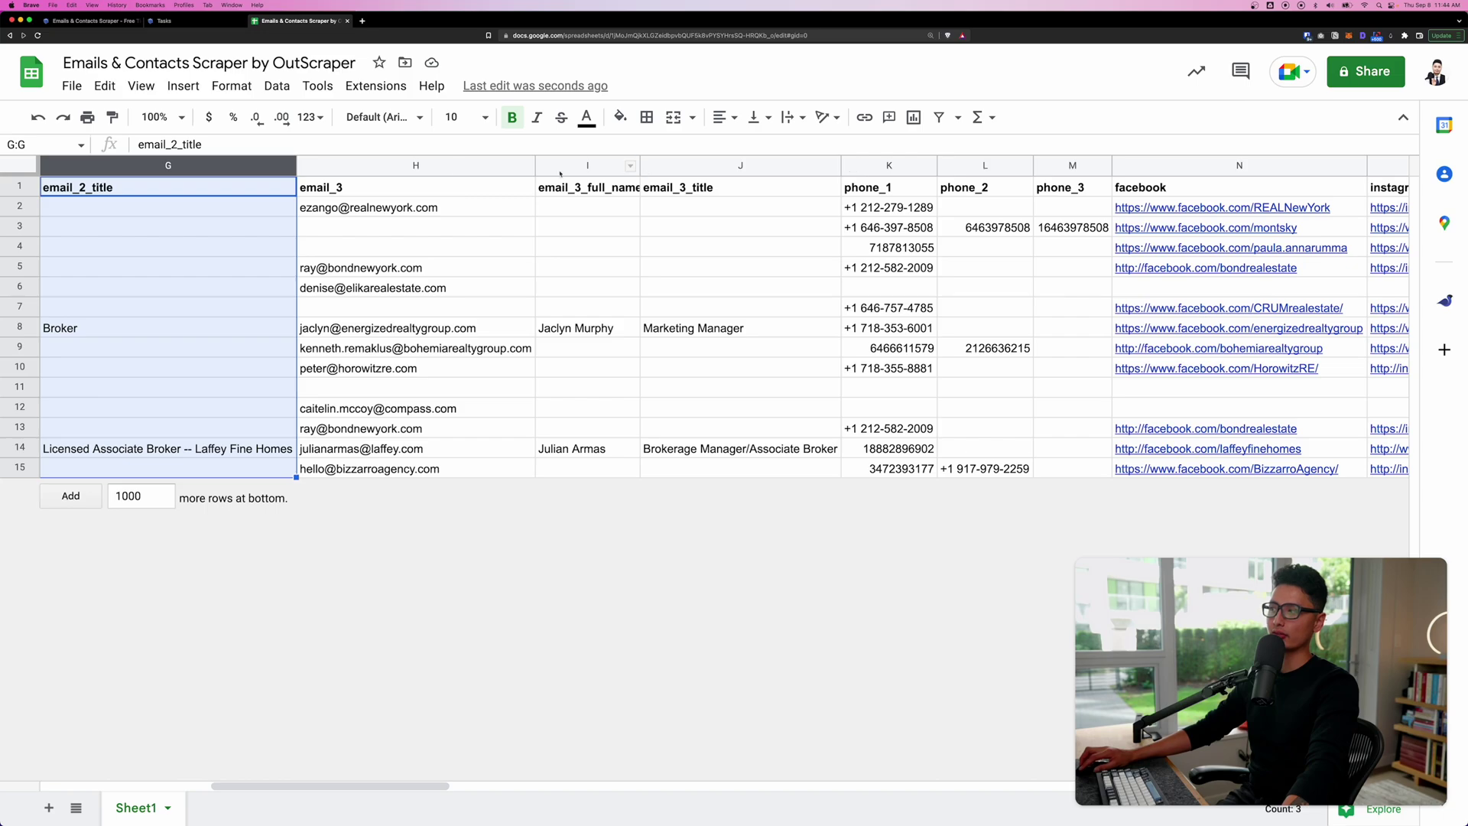
{"action": "left_click", "coordinate": [435, 165]}
{"action": "left_click", "coordinate": [572, 165]}
{"action": "left_click", "coordinate": [703, 165]}
{"action": "scroll", "coordinate": [703, 184], "scroll_direction": "right", "scroll_amount": 5}
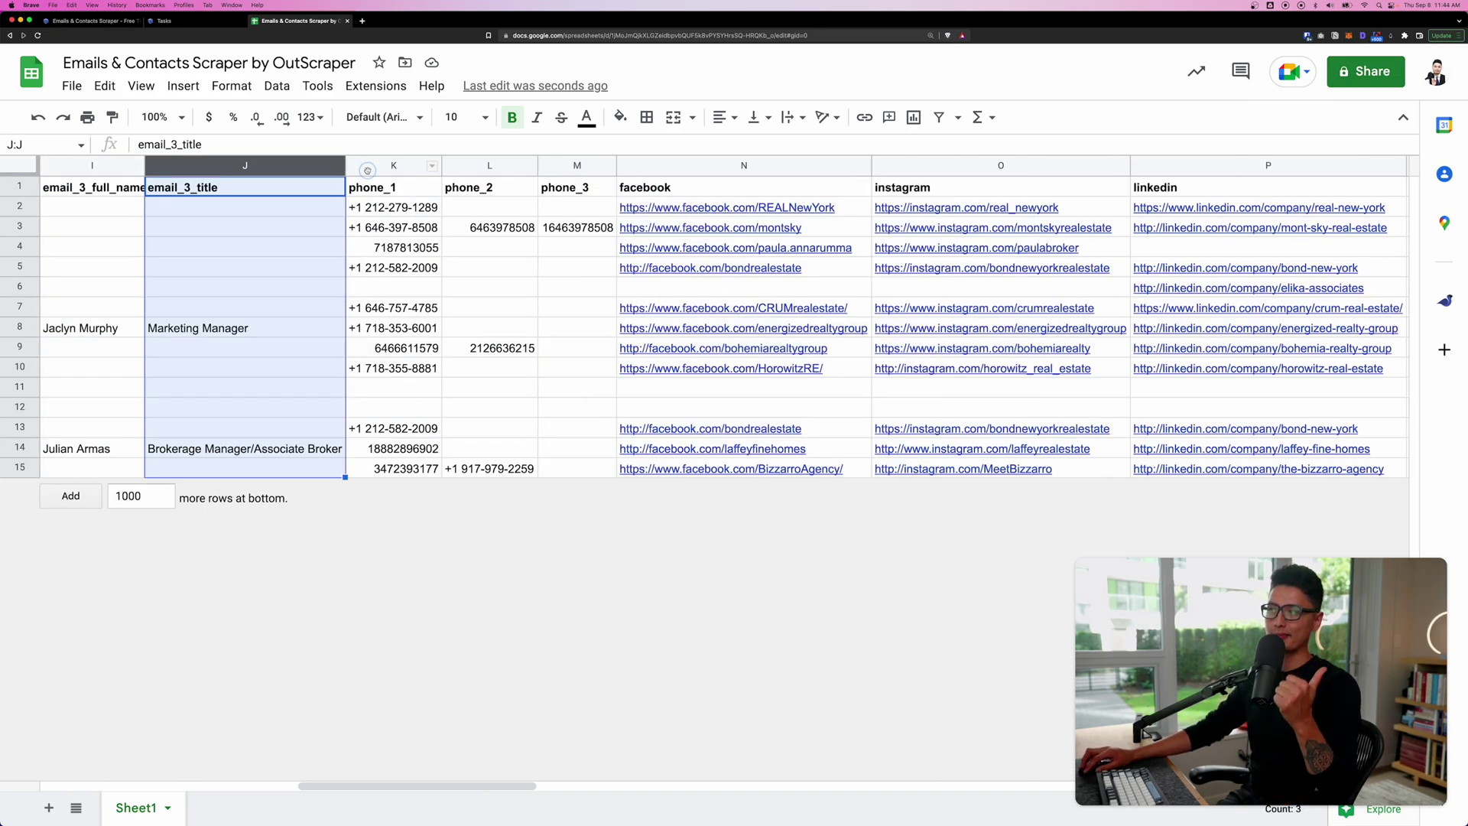
{"action": "left_click", "coordinate": [412, 165]}
{"action": "left_click", "coordinate": [474, 165]}
{"action": "left_click", "coordinate": [576, 165]}
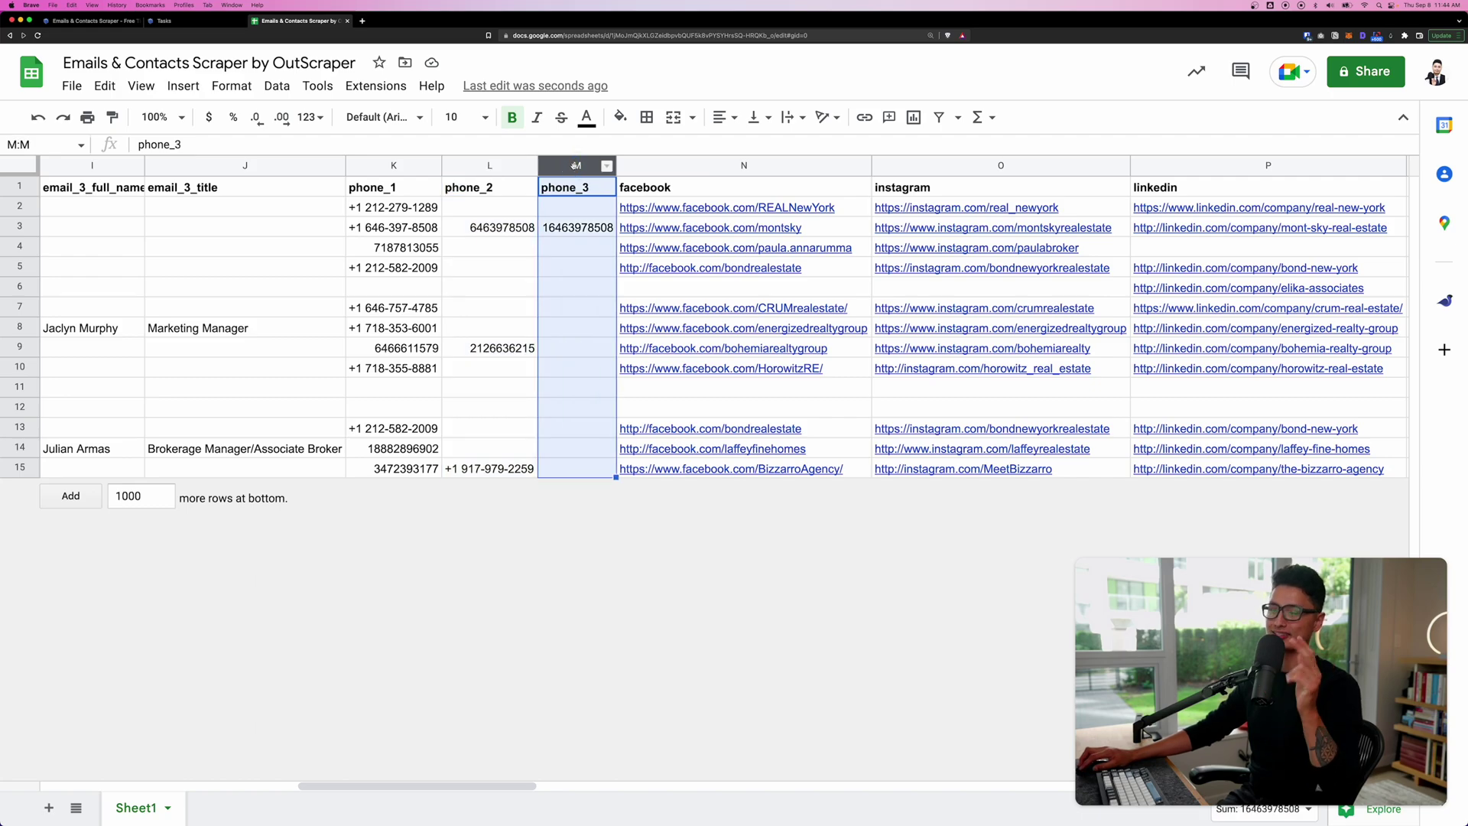
{"action": "scroll", "coordinate": [639, 191], "scroll_direction": "right", "scroll_amount": 2}
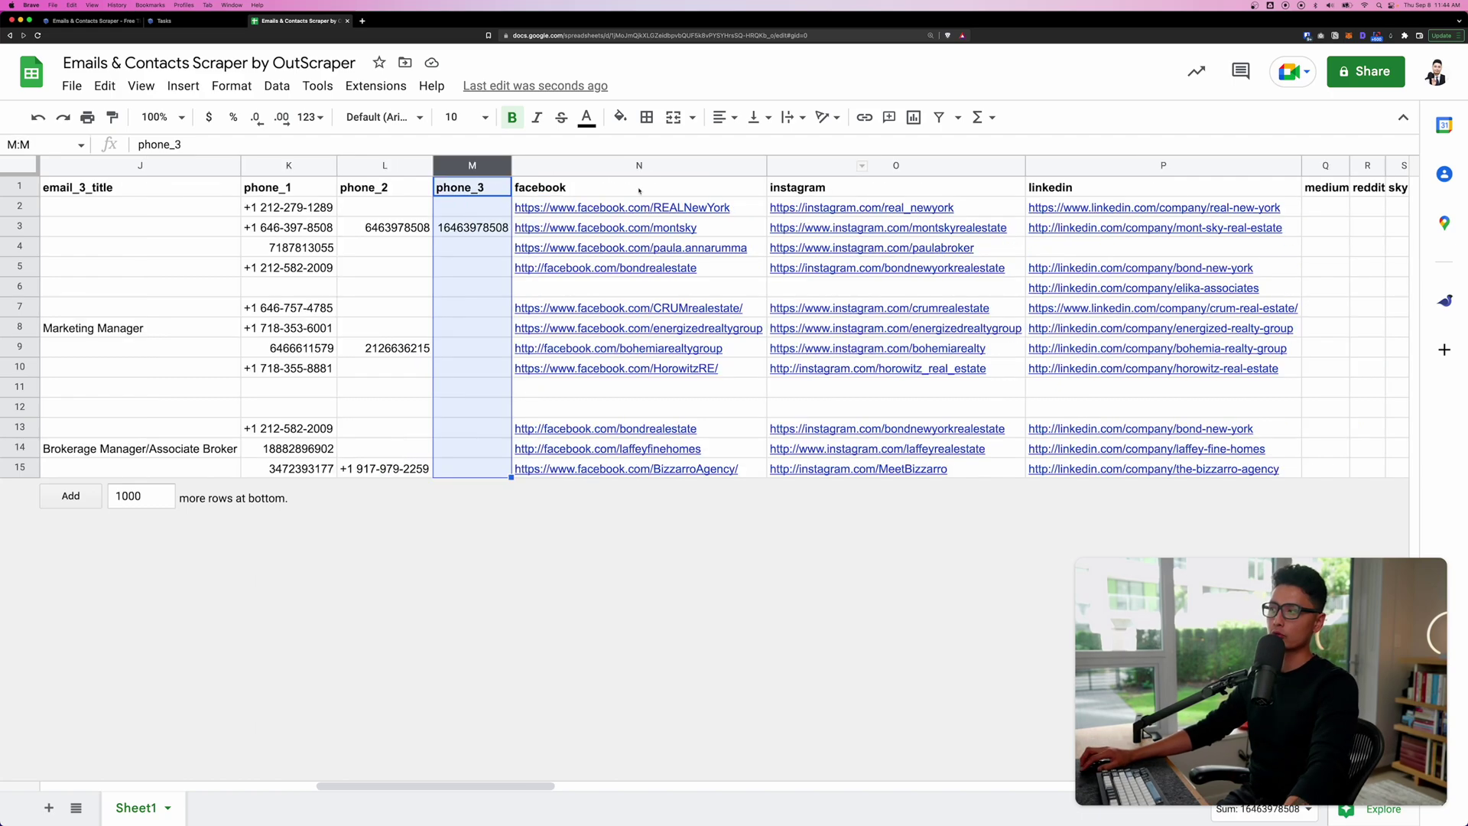
{"action": "left_click", "coordinate": [584, 165]}
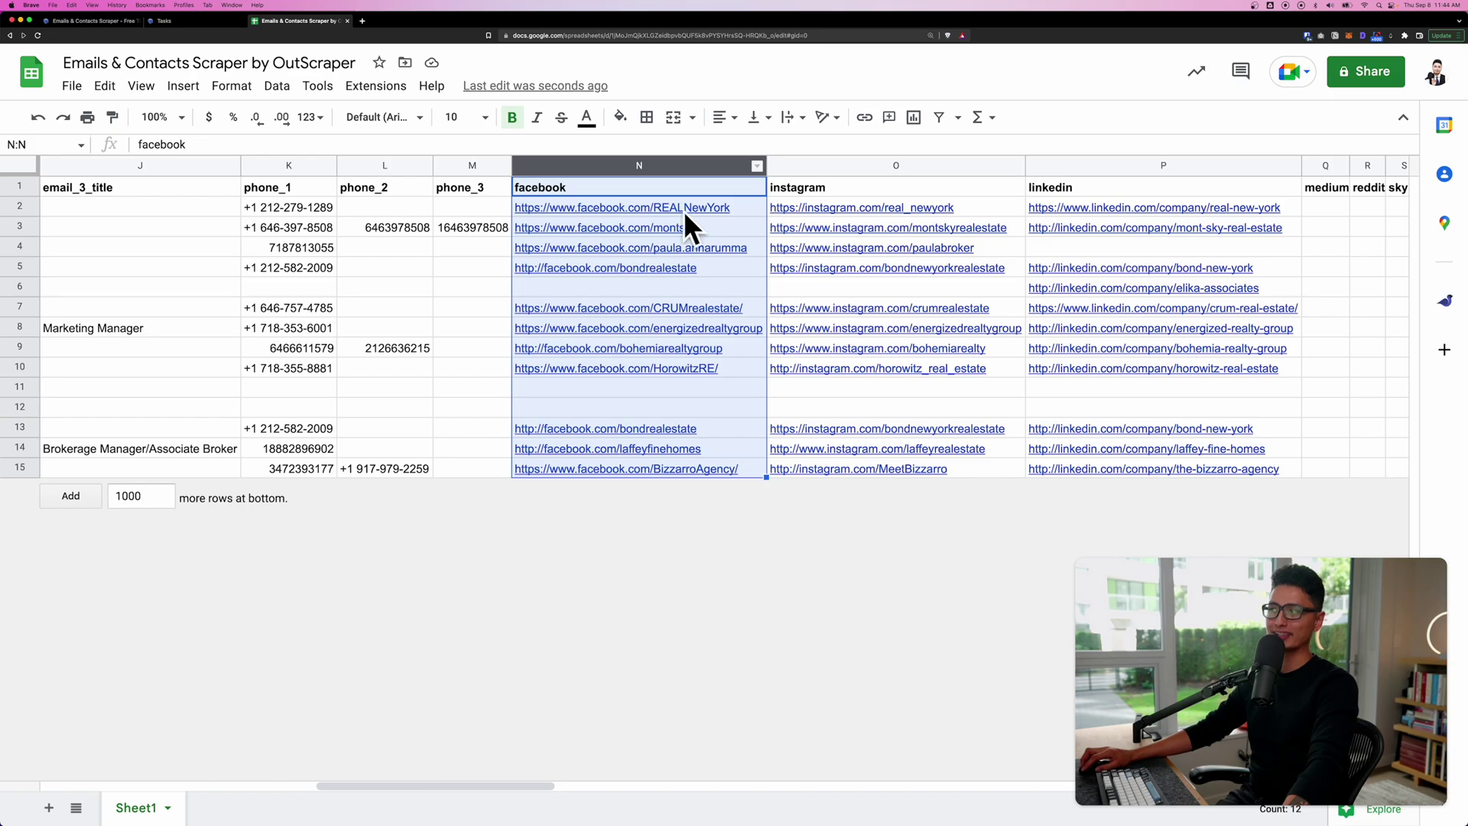
{"action": "scroll", "coordinate": [657, 260], "scroll_direction": "right", "scroll_amount": 3}
{"action": "left_click", "coordinate": [558, 166]}
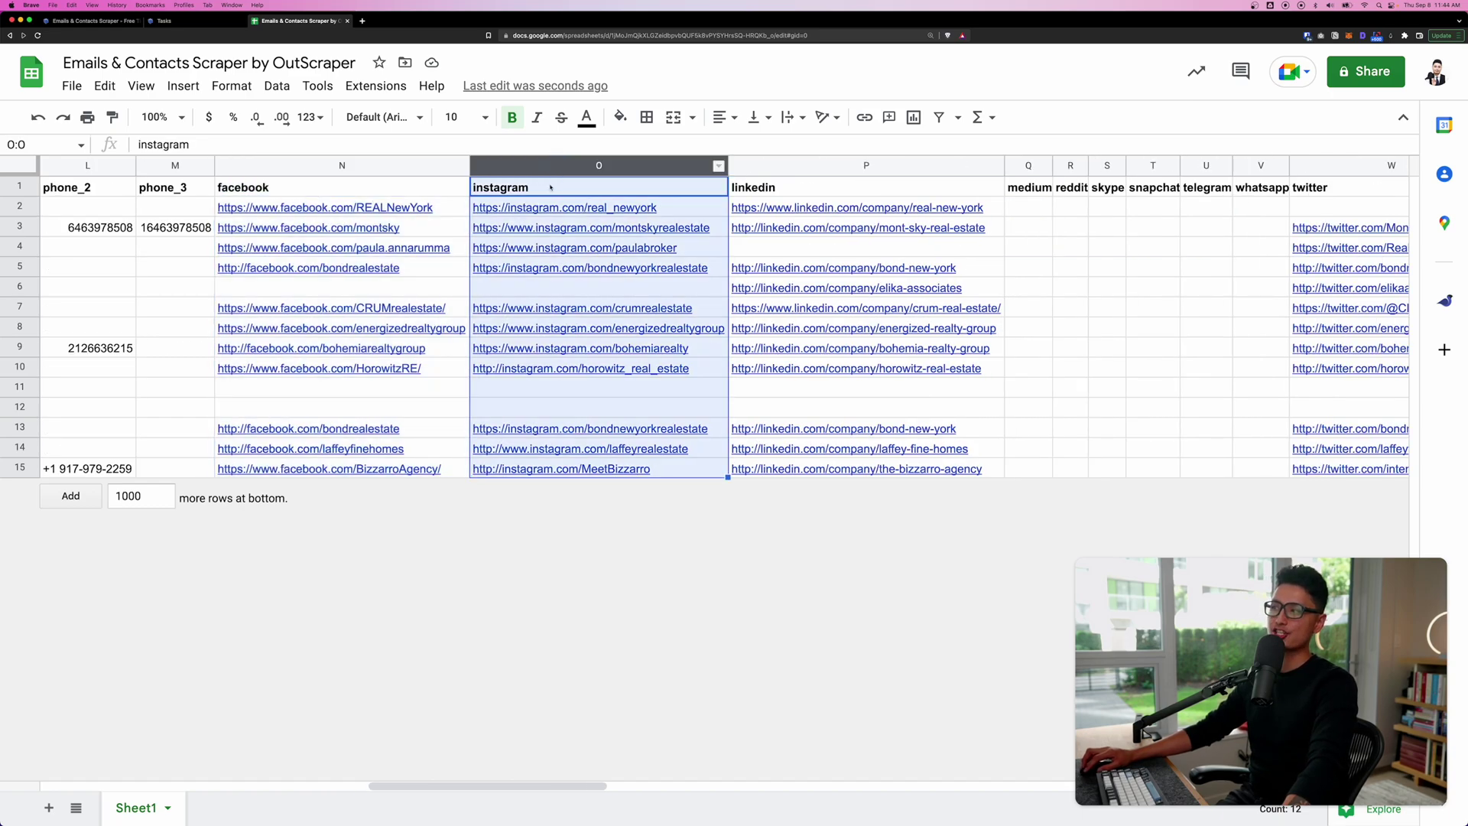
{"action": "left_click", "coordinate": [758, 165]}
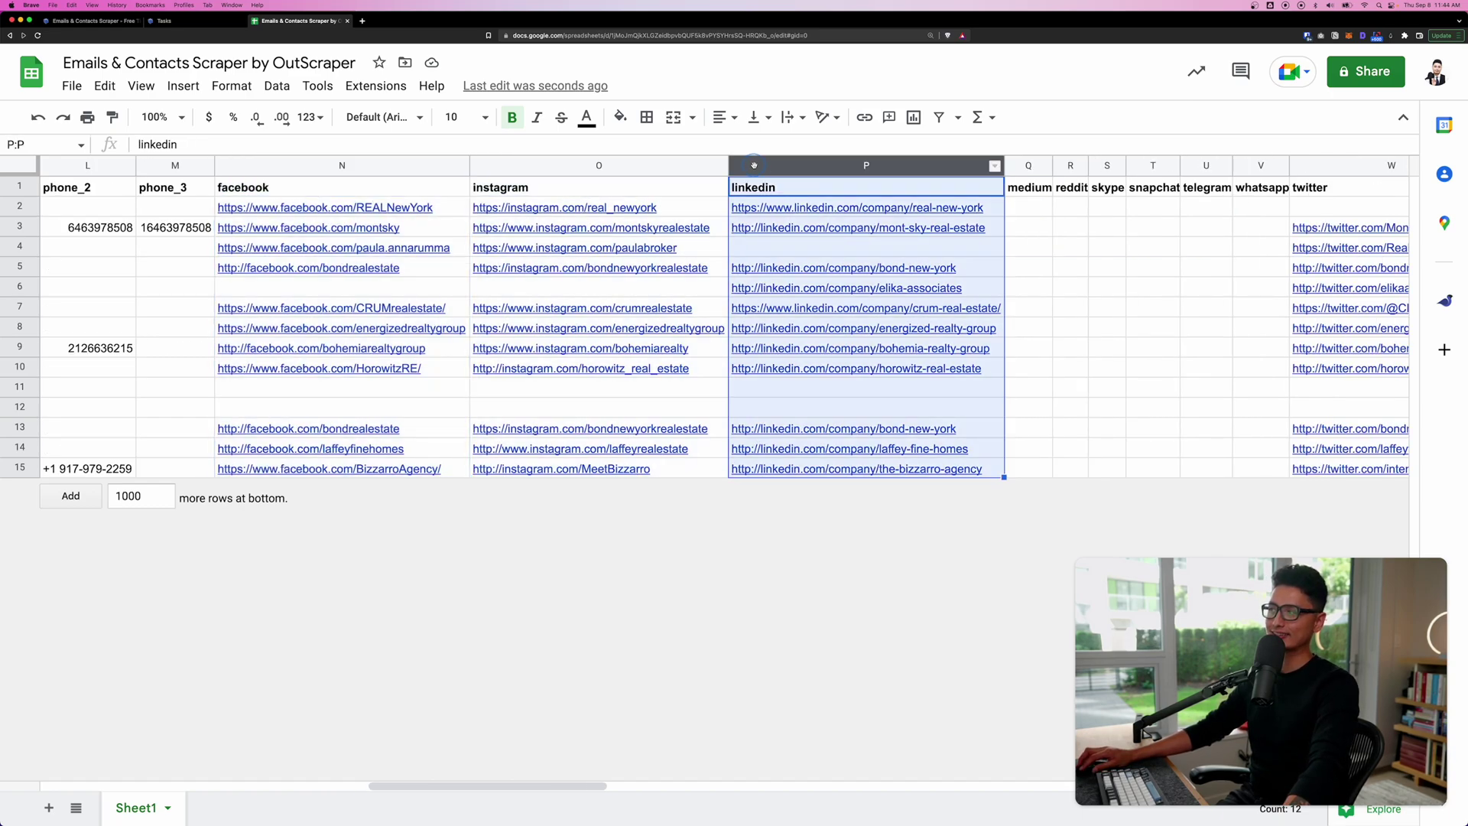
{"action": "left_click_drag", "start_coordinate": [1028, 165], "coordinate": [1261, 165]}
{"action": "scroll", "coordinate": [640, 187], "scroll_direction": "right", "scroll_amount": 3}
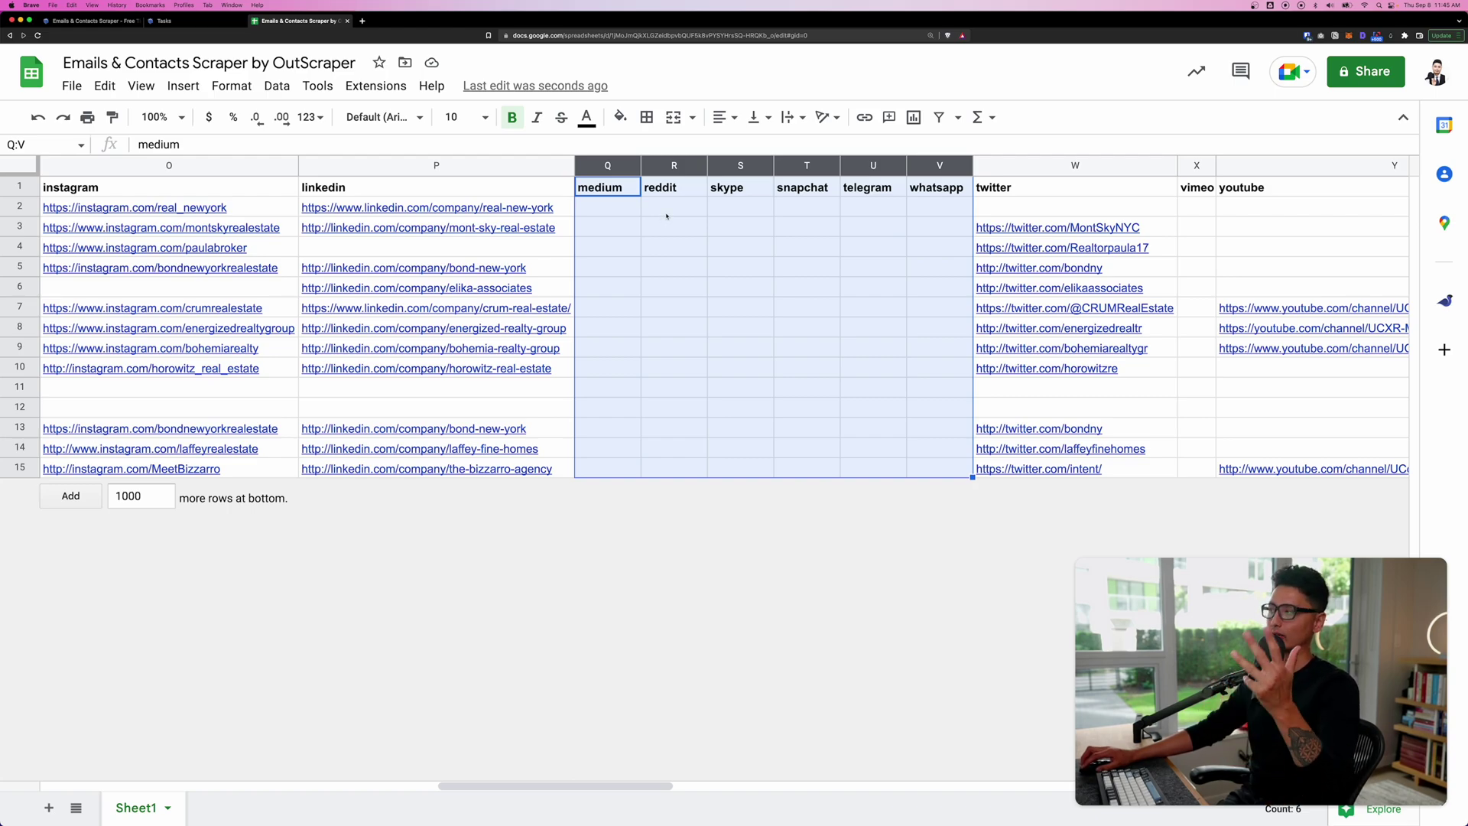
{"action": "scroll", "coordinate": [672, 227], "scroll_direction": "right", "scroll_amount": 5}
{"action": "left_click", "coordinate": [536, 166]}
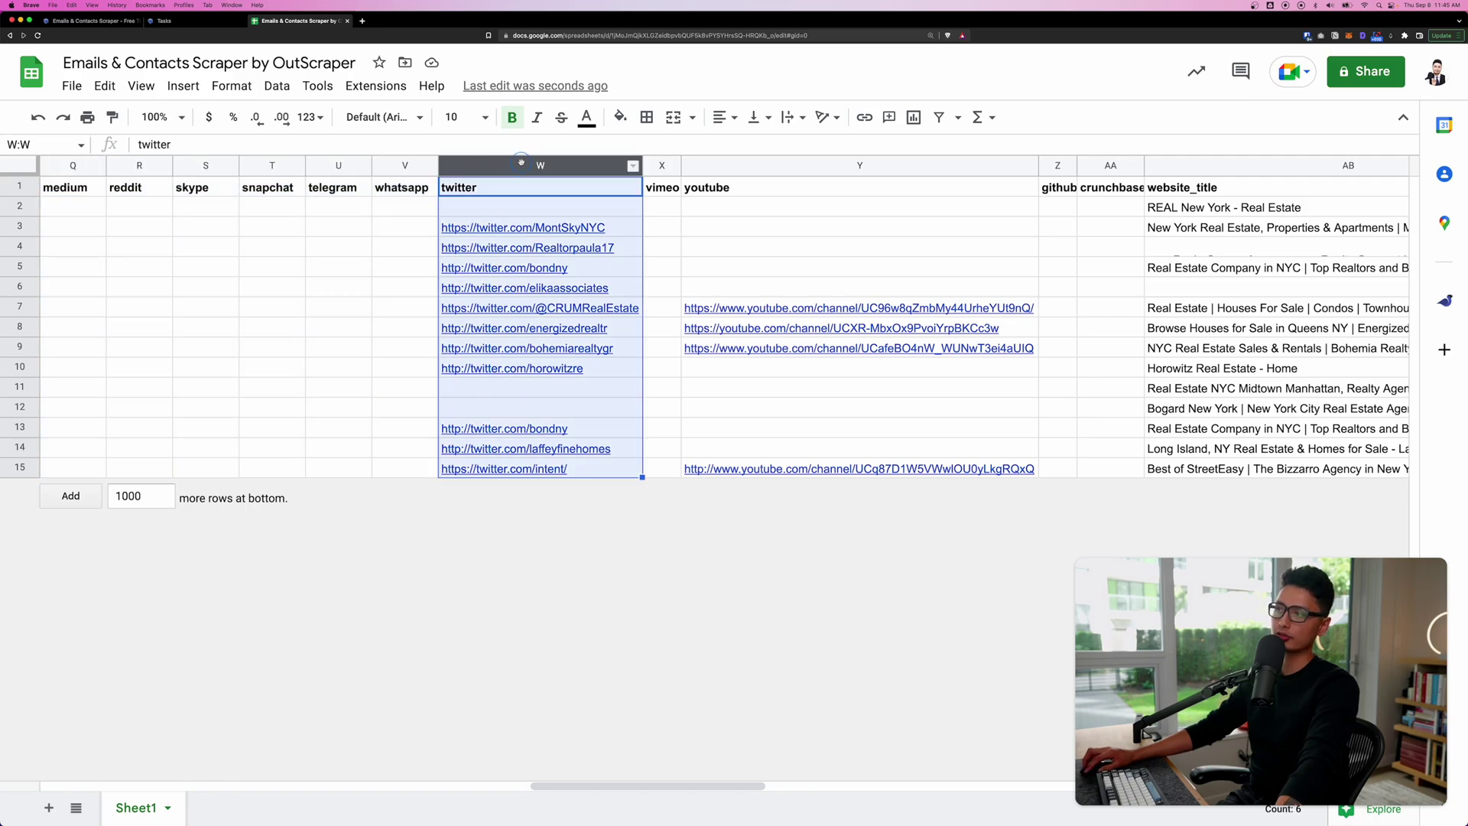
{"action": "left_click", "coordinate": [661, 166]}
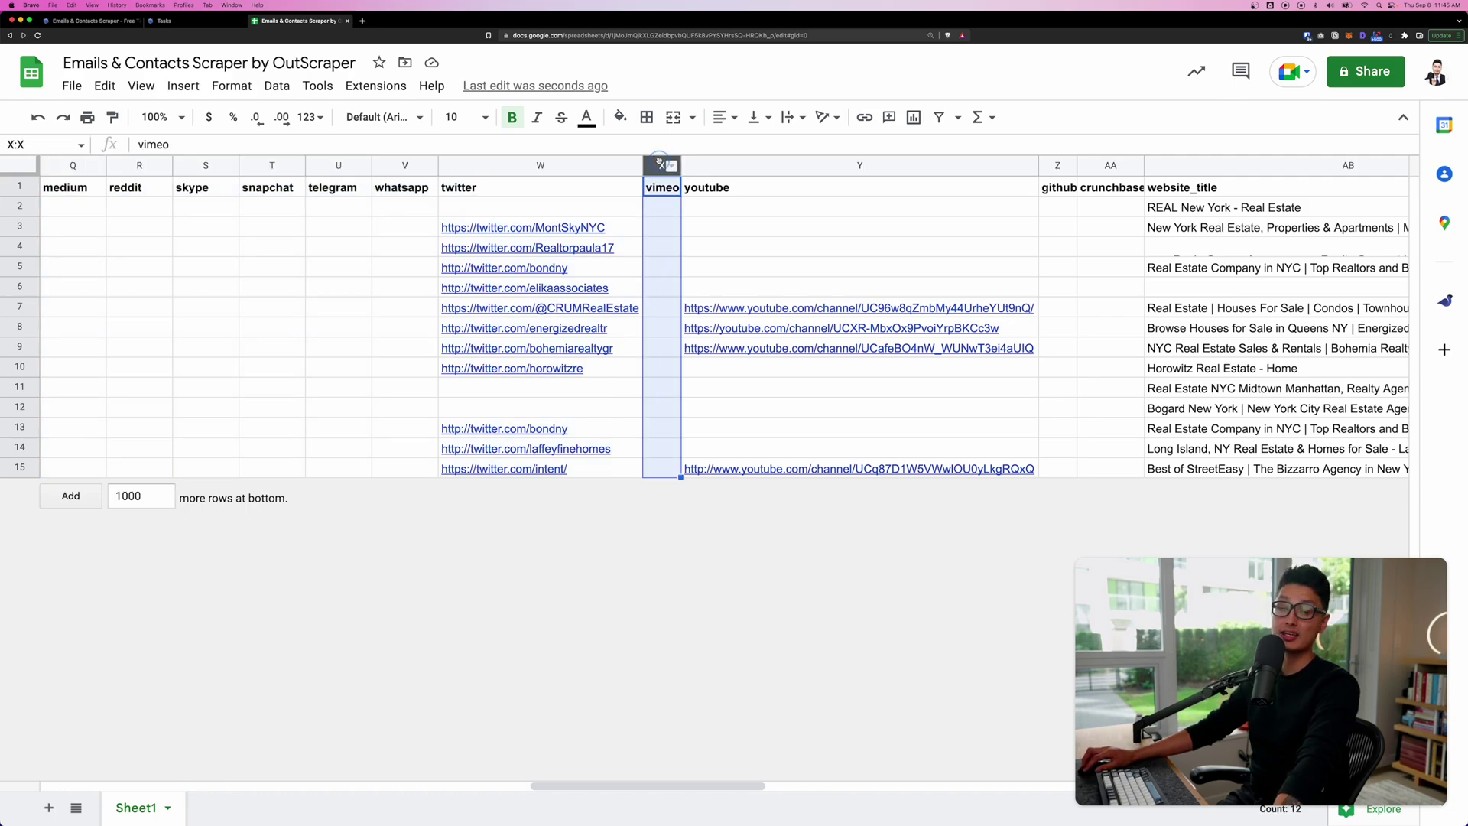
{"action": "left_click", "coordinate": [728, 166]}
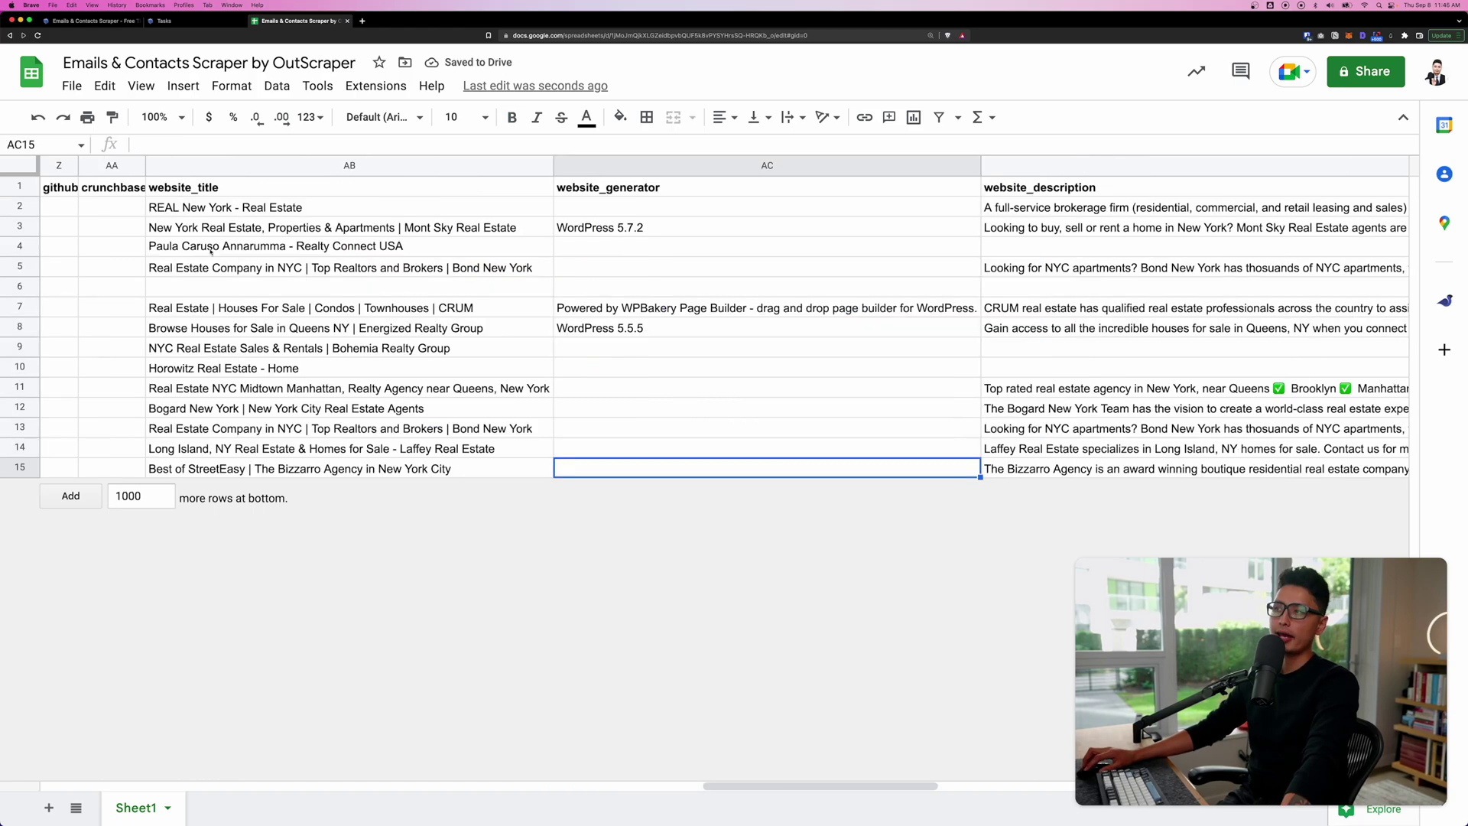
{"action": "left_click", "coordinate": [252, 165]}
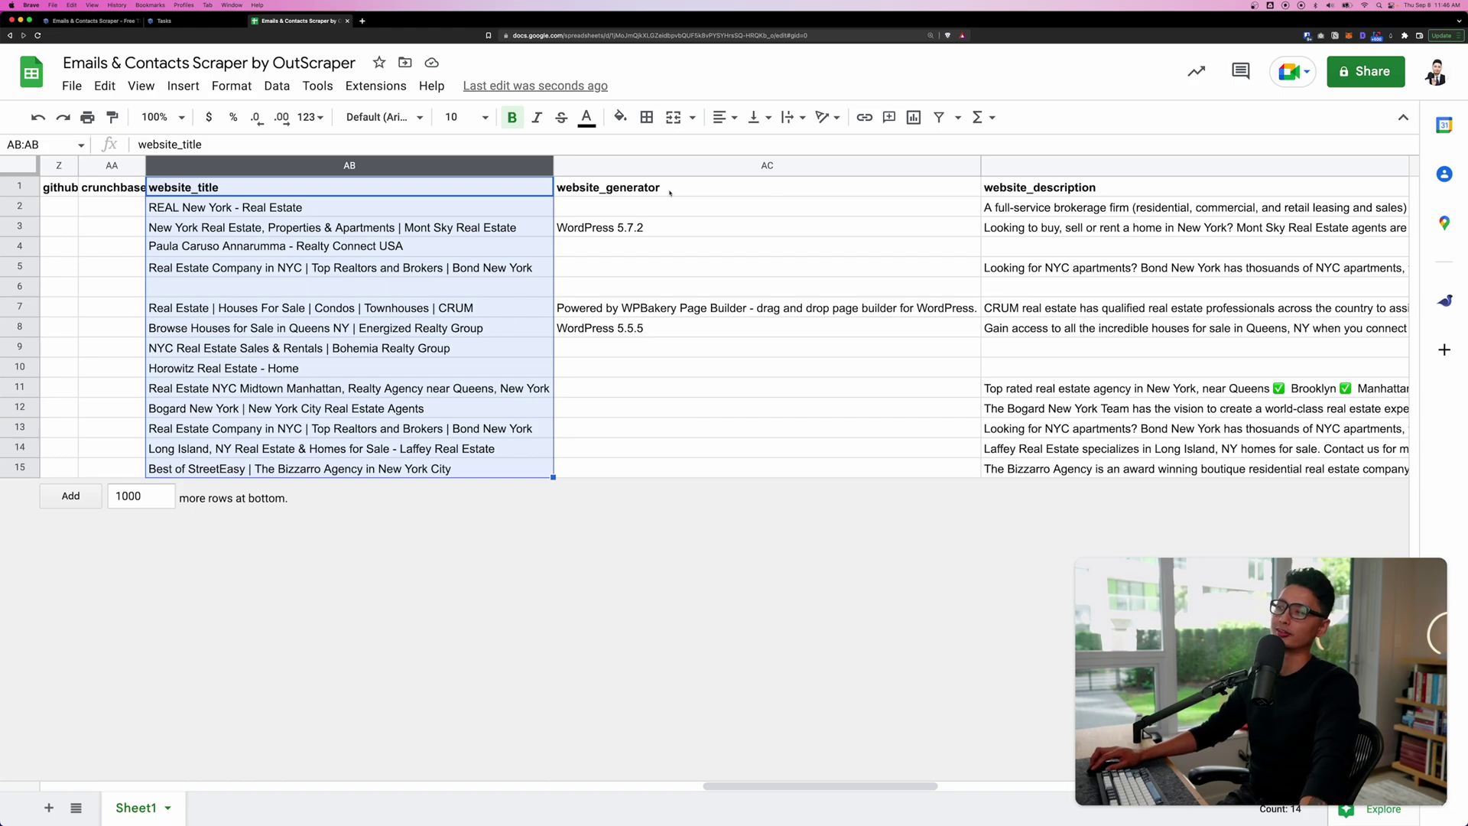
{"action": "left_click", "coordinate": [614, 165]}
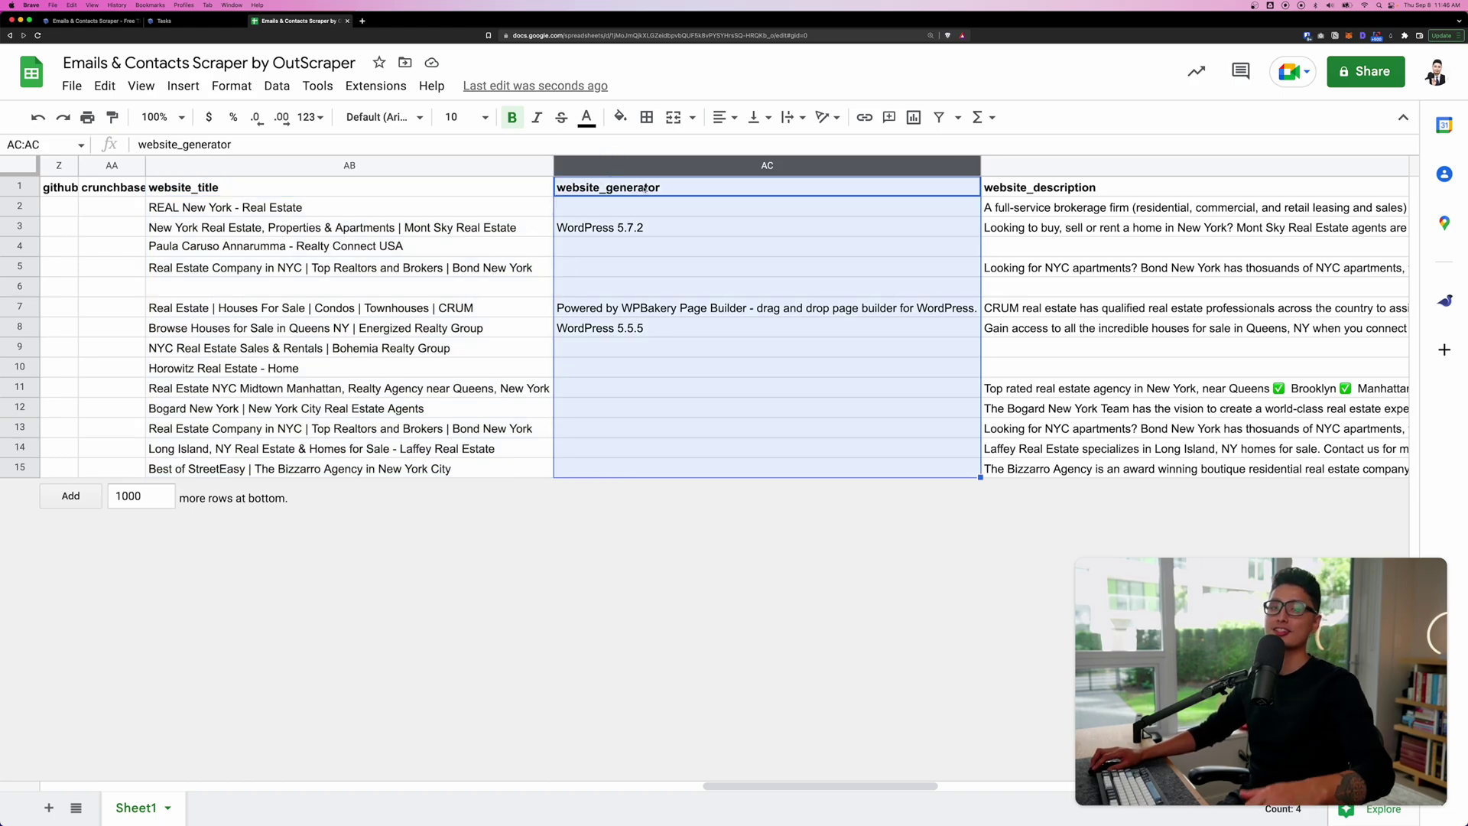
{"action": "left_click", "coordinate": [641, 228]}
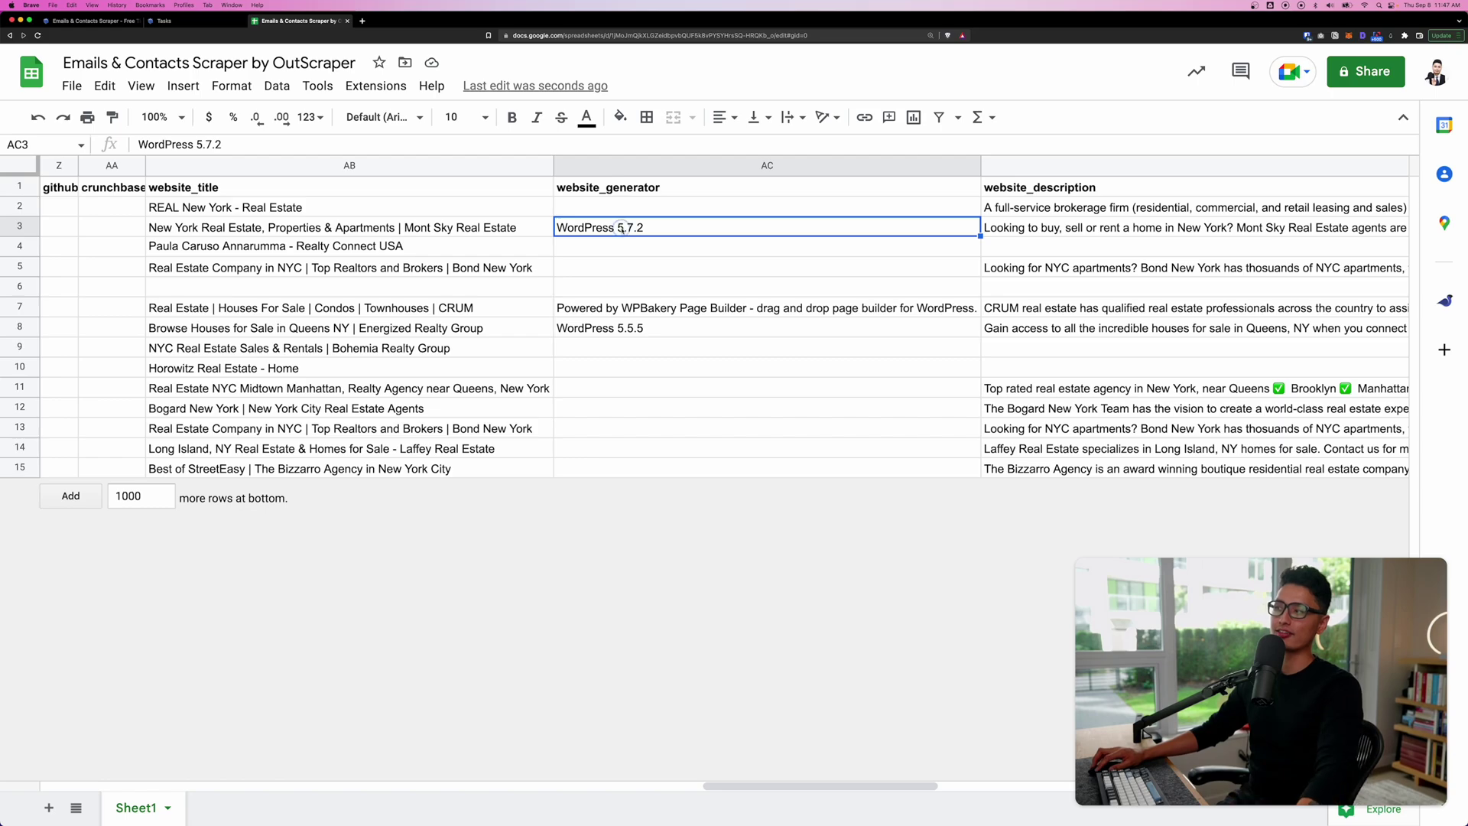
{"action": "double_click", "coordinate": [623, 228]}
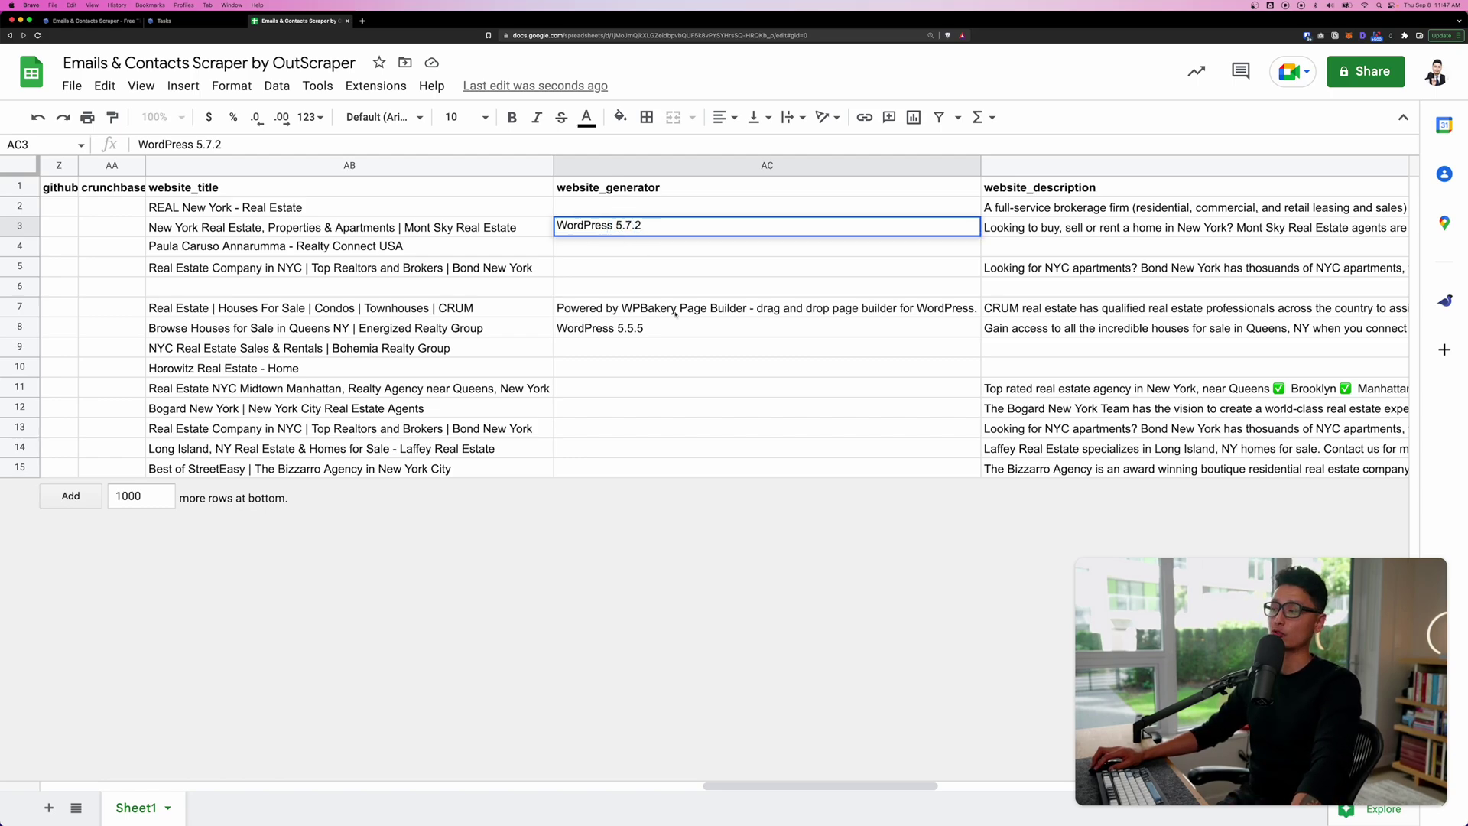
{"action": "left_click", "coordinate": [625, 329]}
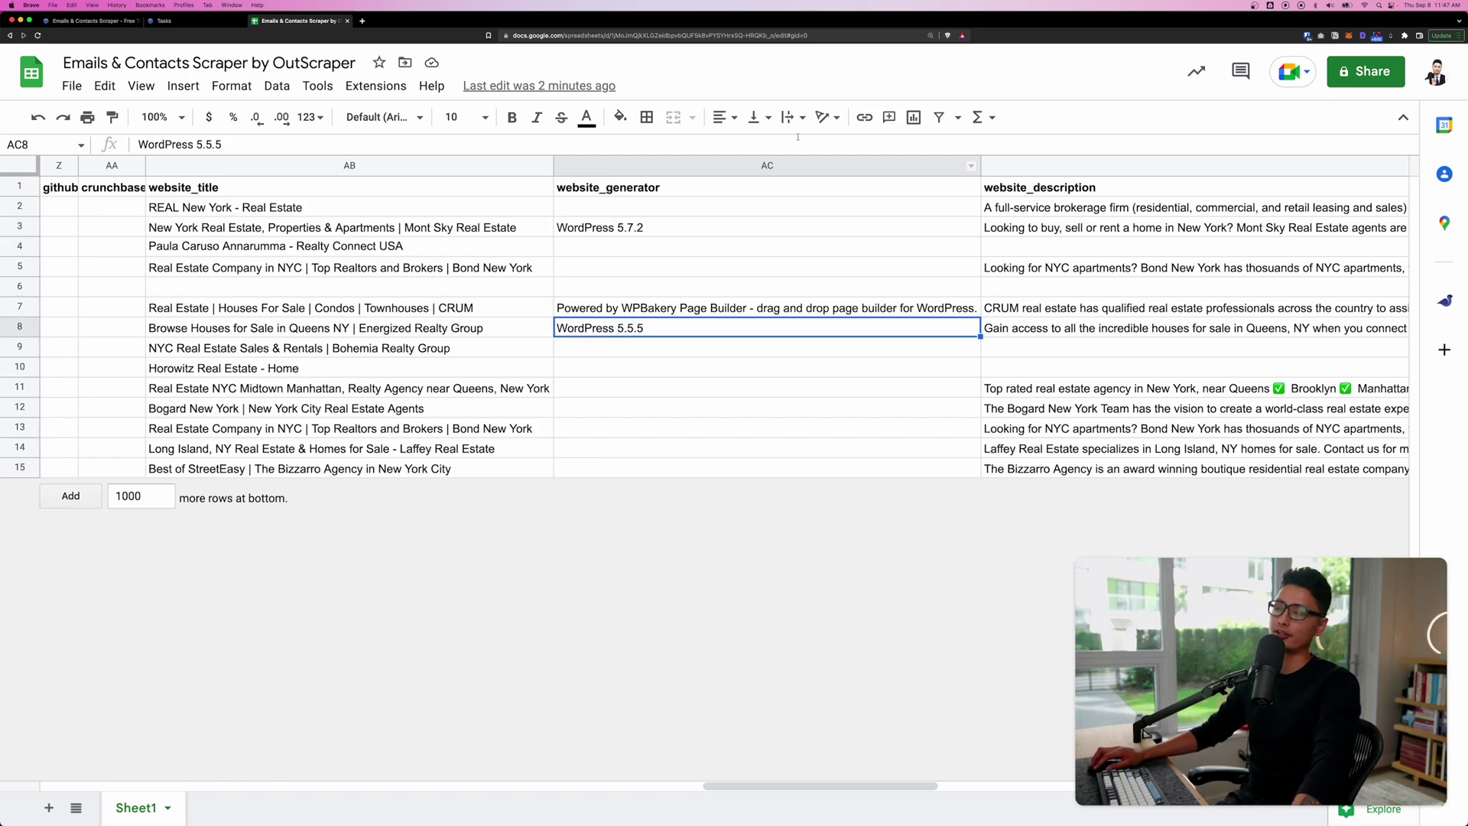
{"action": "key", "text": "Right"}
{"action": "key", "text": "ctrl+space"}
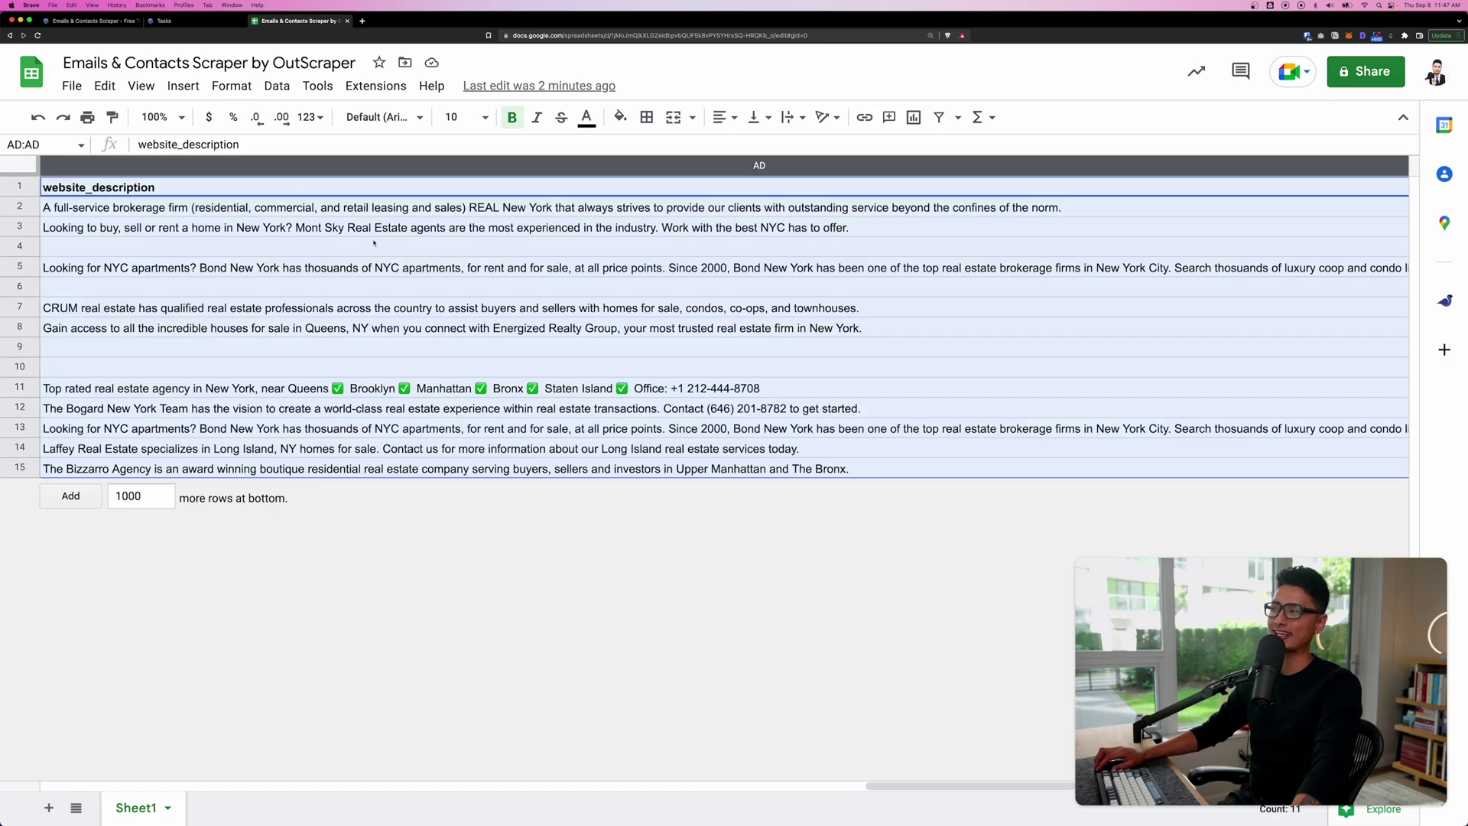
{"action": "key", "text": "super+alt+0"}
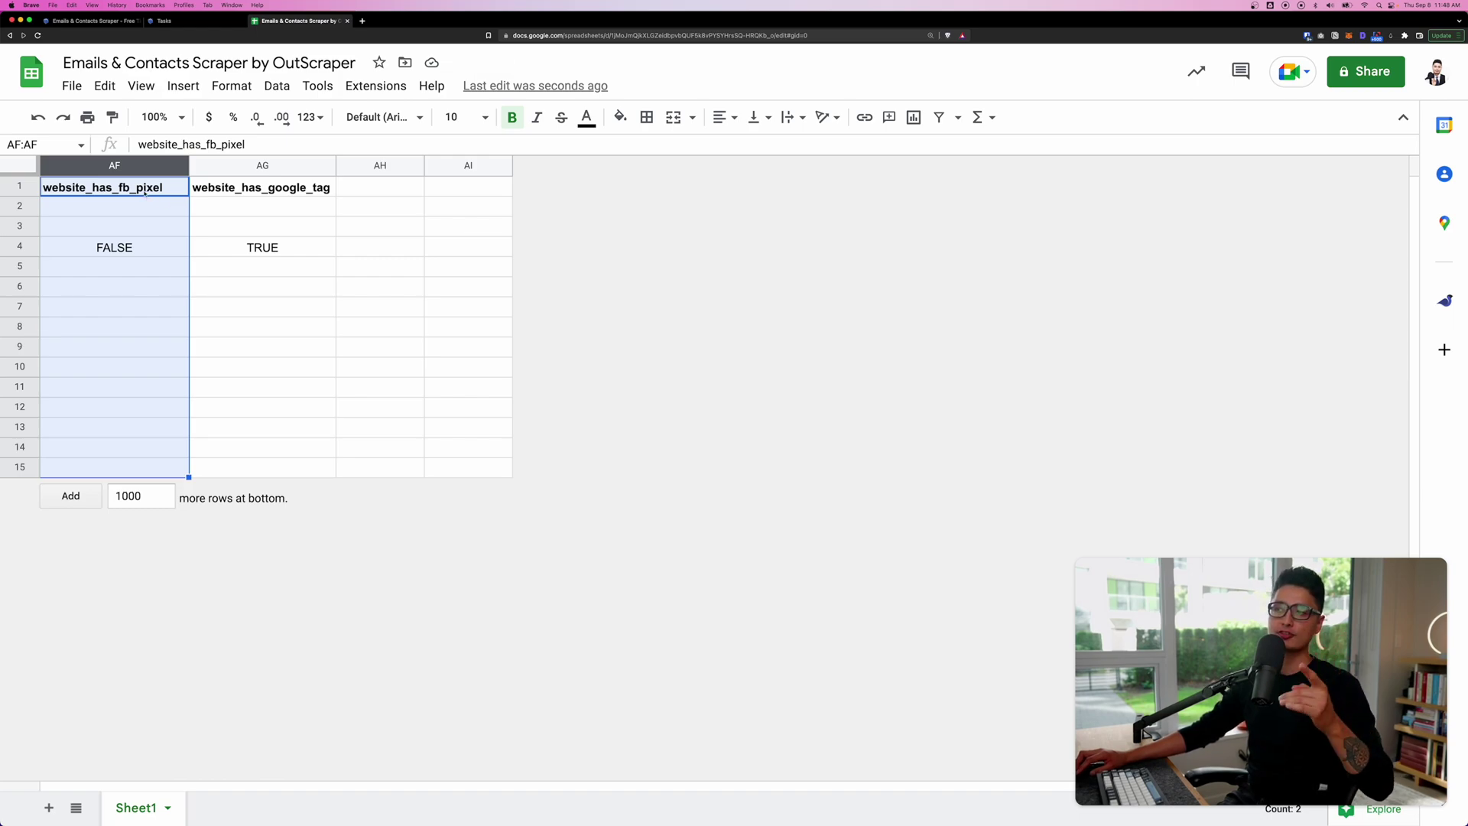
{"action": "left_click", "coordinate": [117, 245]}
{"action": "left_click", "coordinate": [130, 165]}
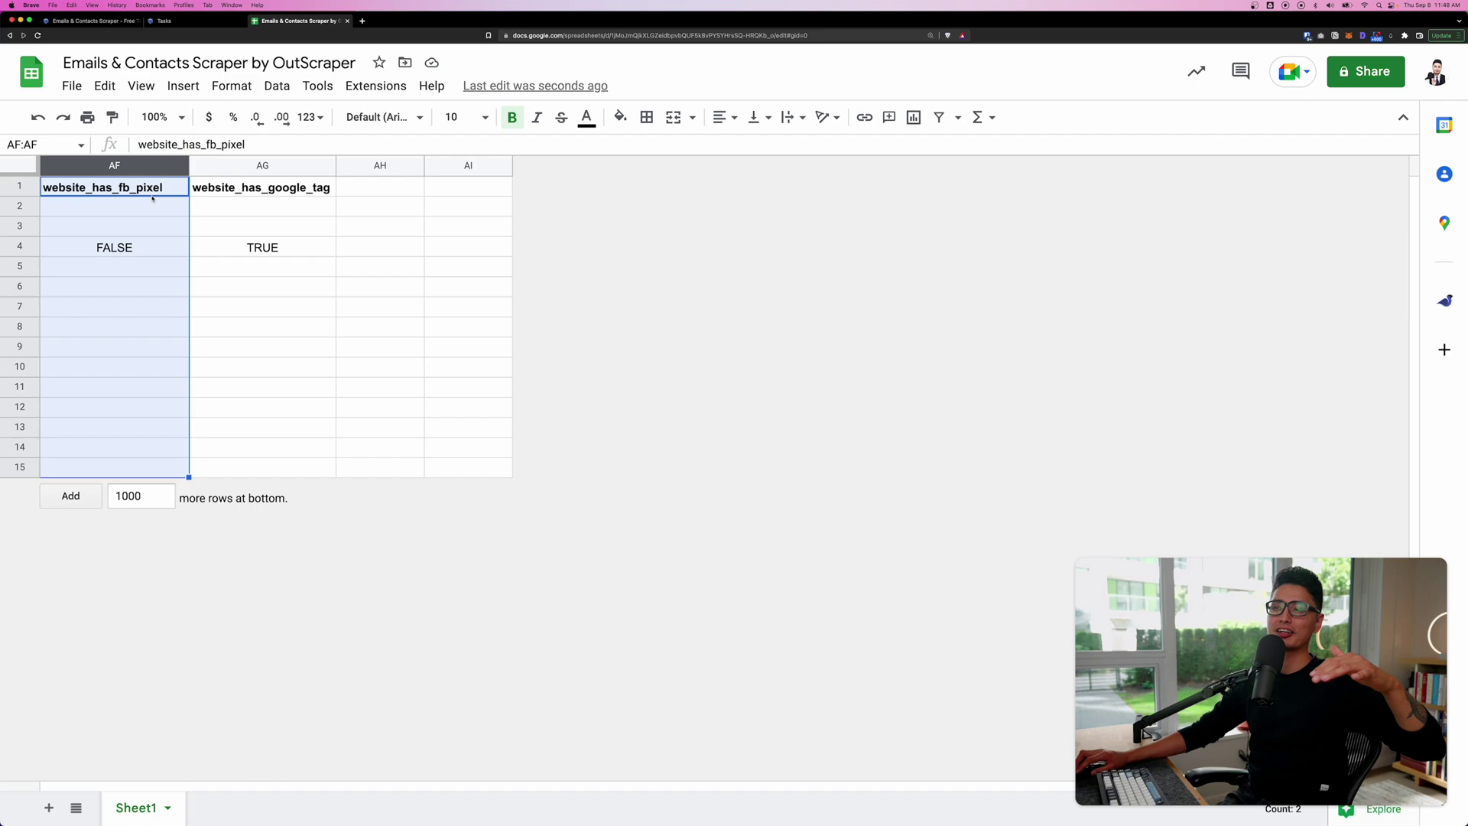
{"action": "left_click", "coordinate": [241, 164]}
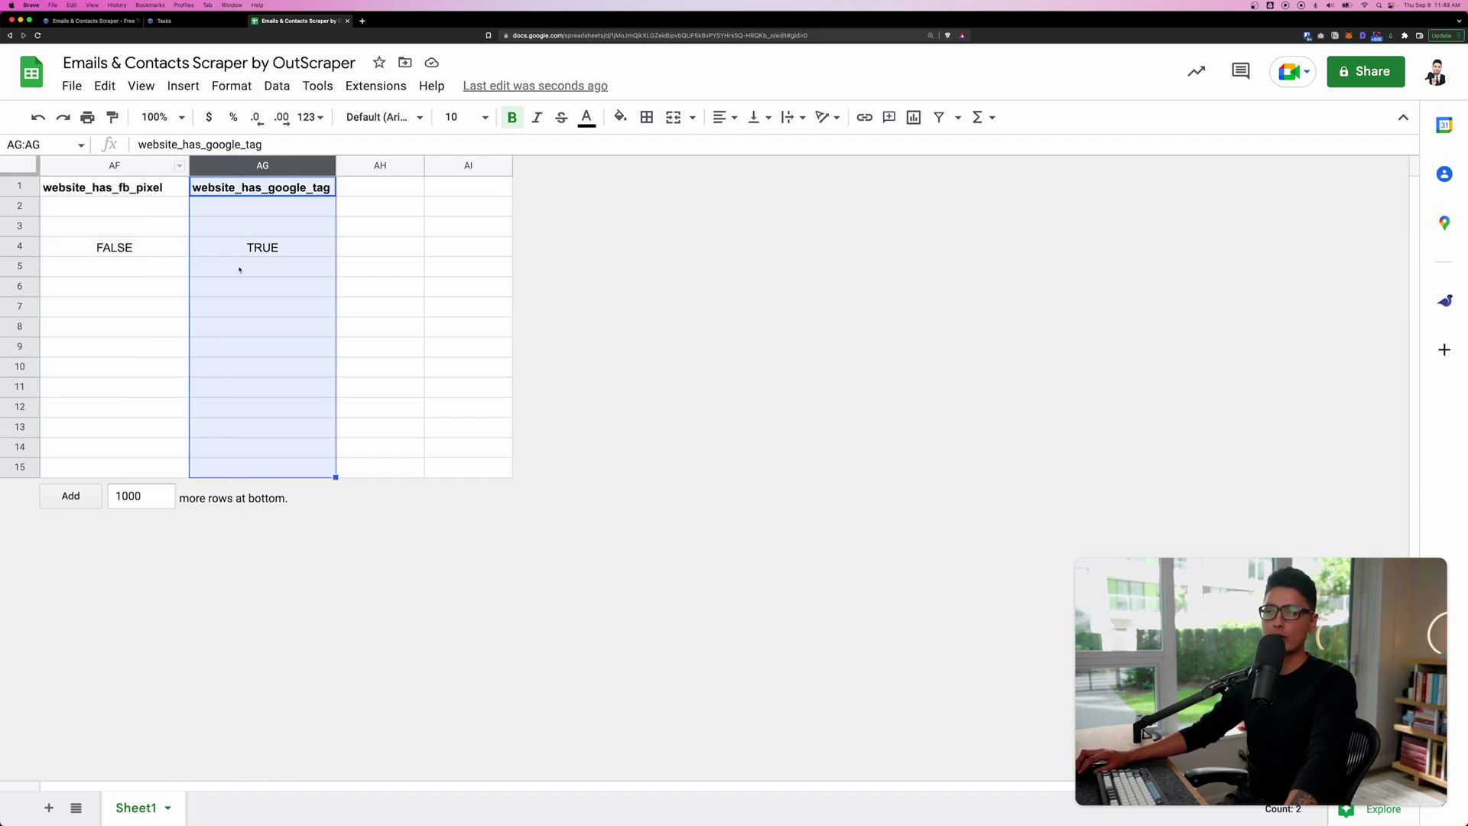